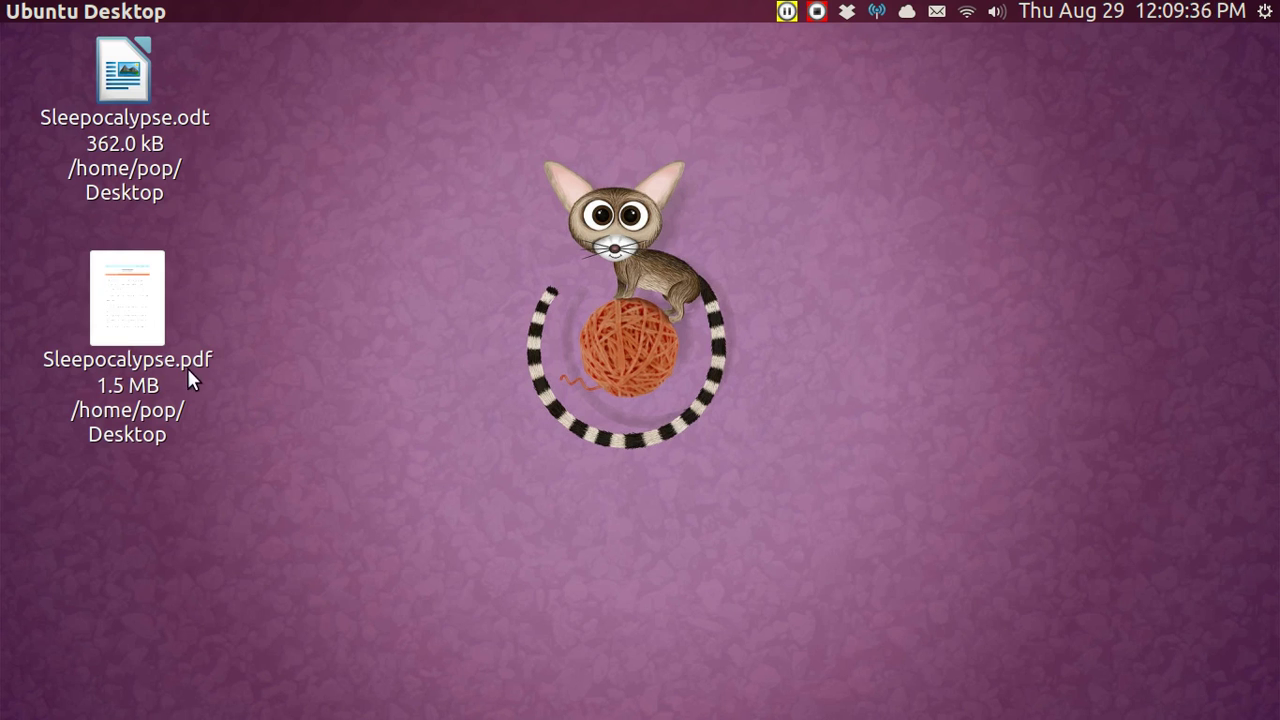
# Turn the system volume down to its lowest audible level
pyautogui.moveTo(1, 372)
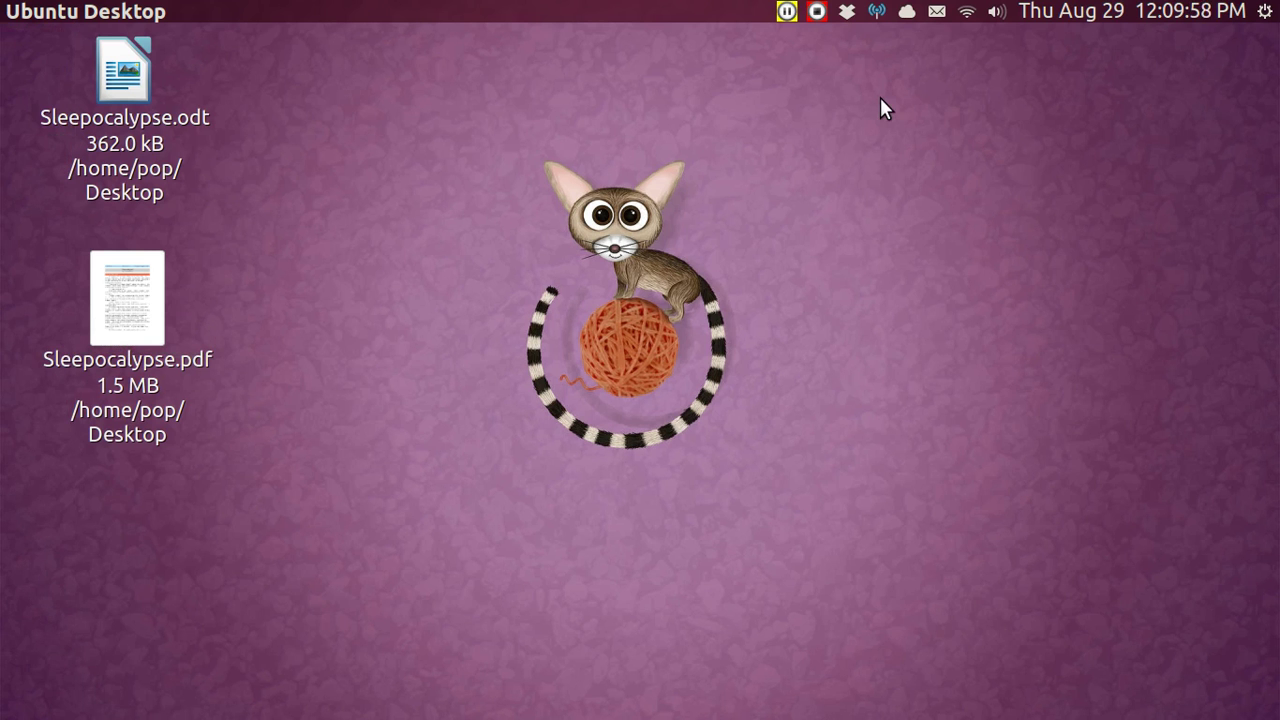
pyautogui.press('XF86AudioLowerVolume')
pyautogui.press('XF86AudioLowerVolume')
pyautogui.press('XF86AudioLowerVolume')
pyautogui.press('XF86AudioLowerVolume')
pyautogui.press('XF86AudioLowerVolume')
pyautogui.press('XF86AudioLowerVolume')
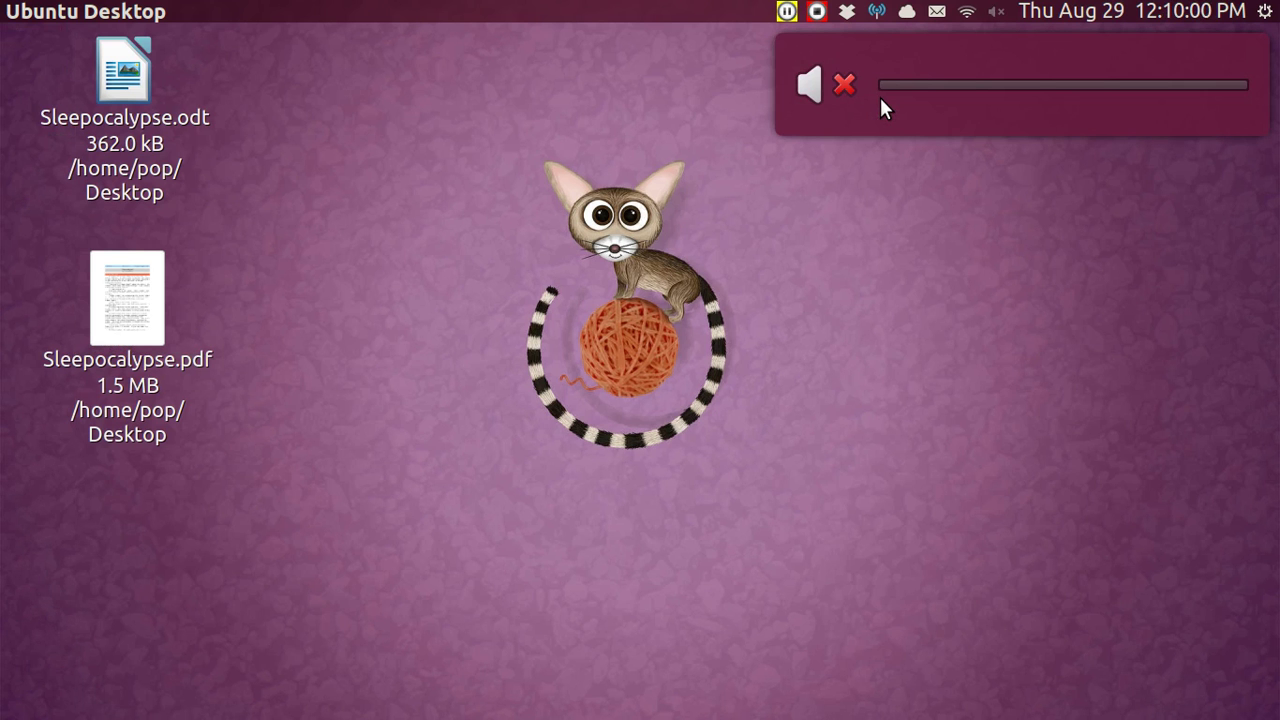
pyautogui.press('XF86AudioRaiseVolume')
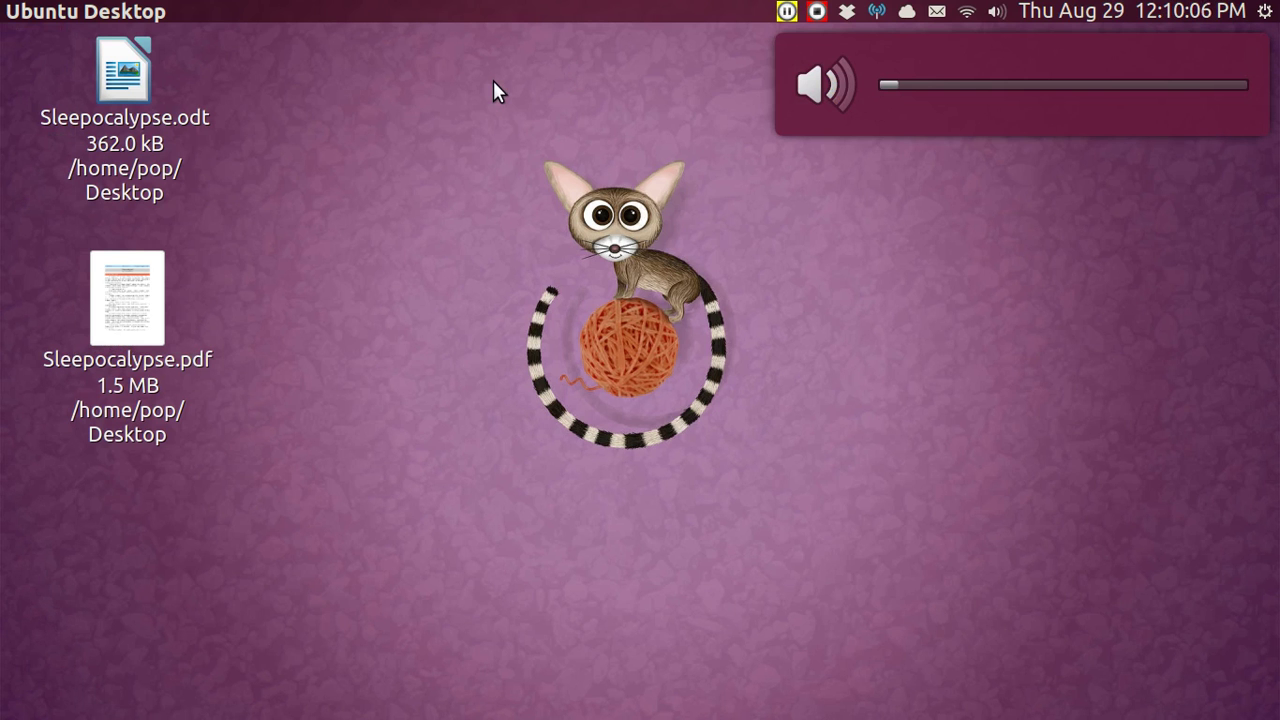
# Open Sleepocalypse.odt in LibreOffice Writer to view its page preview and normal view, and close the document
pyautogui.click(121, 92)
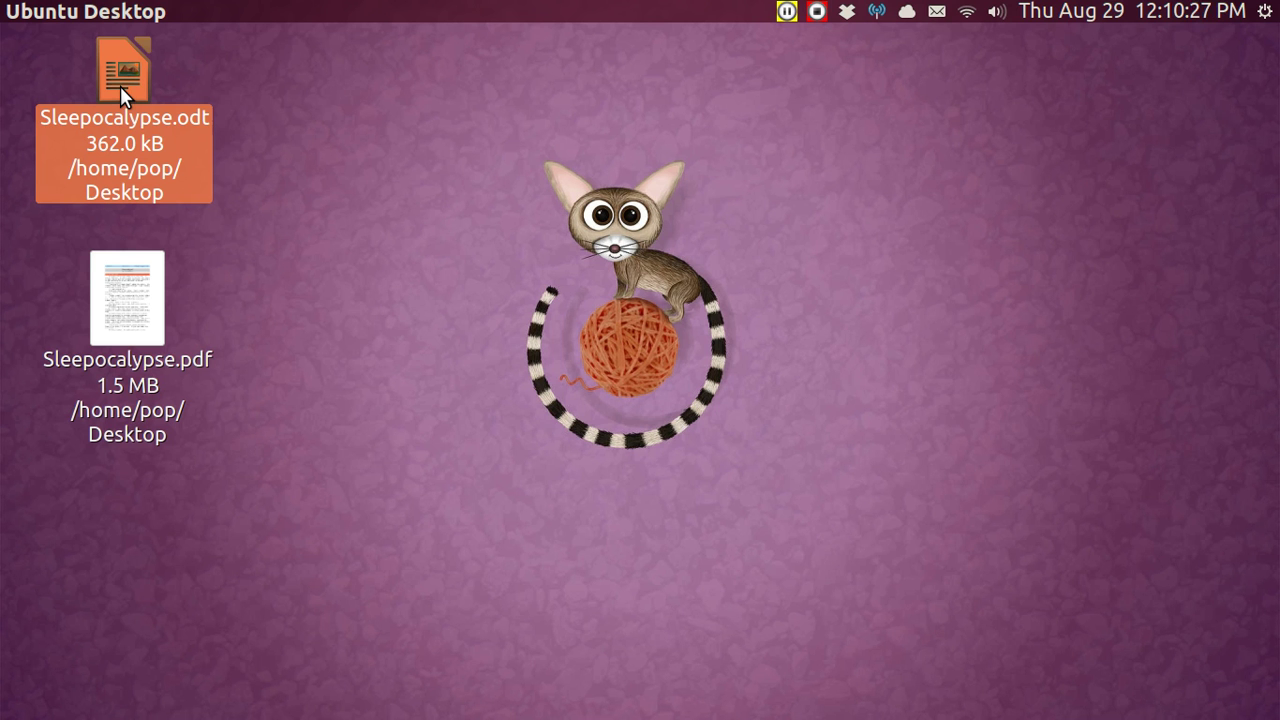
pyautogui.doubleClick(120, 86)
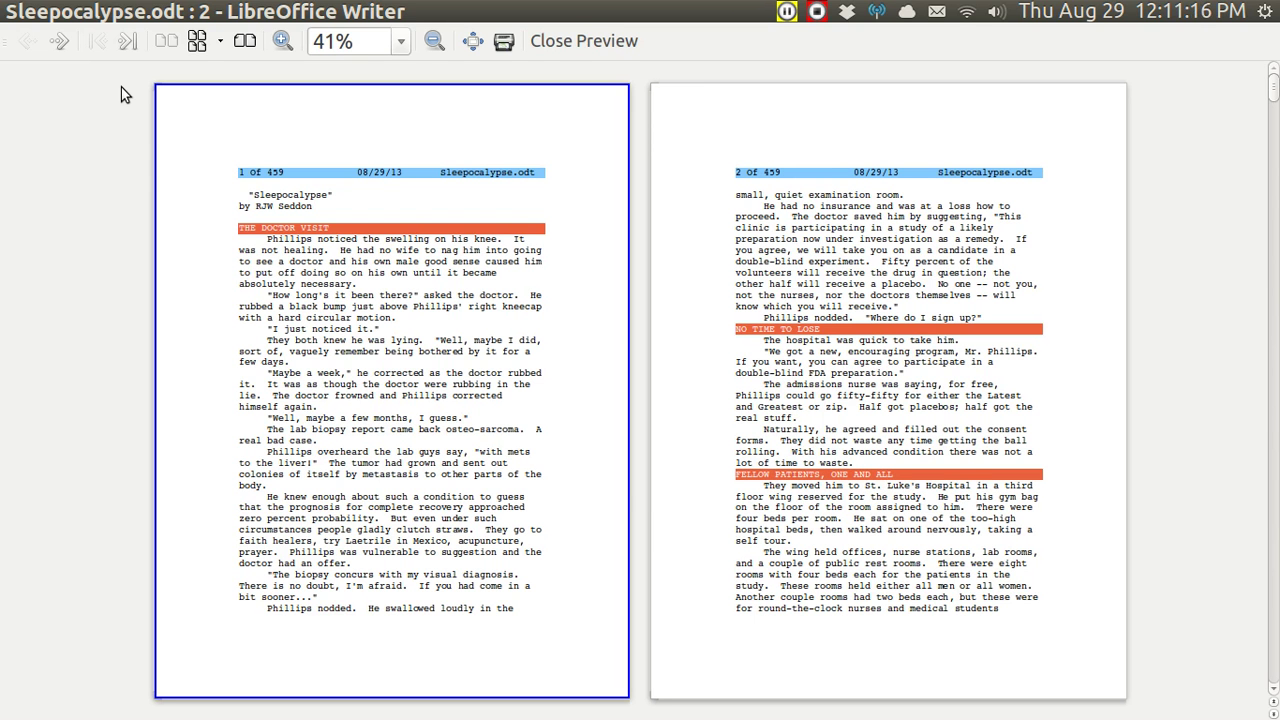
pyautogui.moveTo(329, 9)
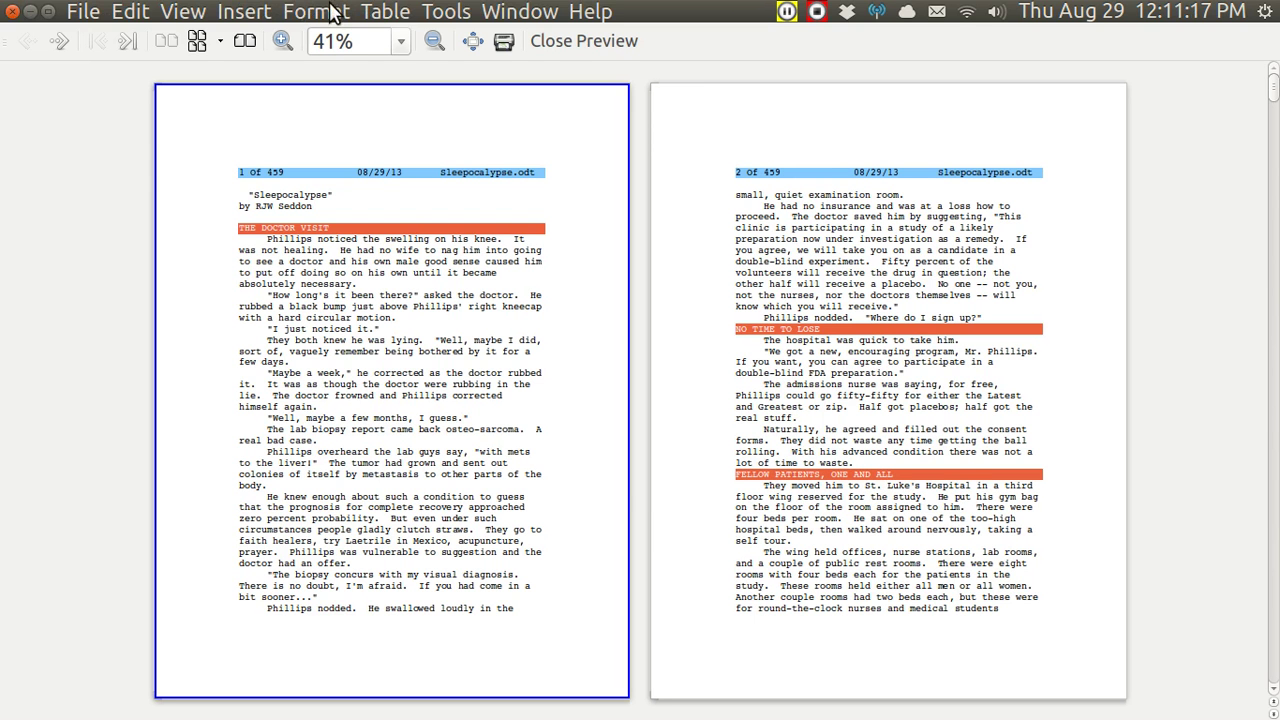
pyautogui.click(556, 43)
pyautogui.moveTo(84, 10)
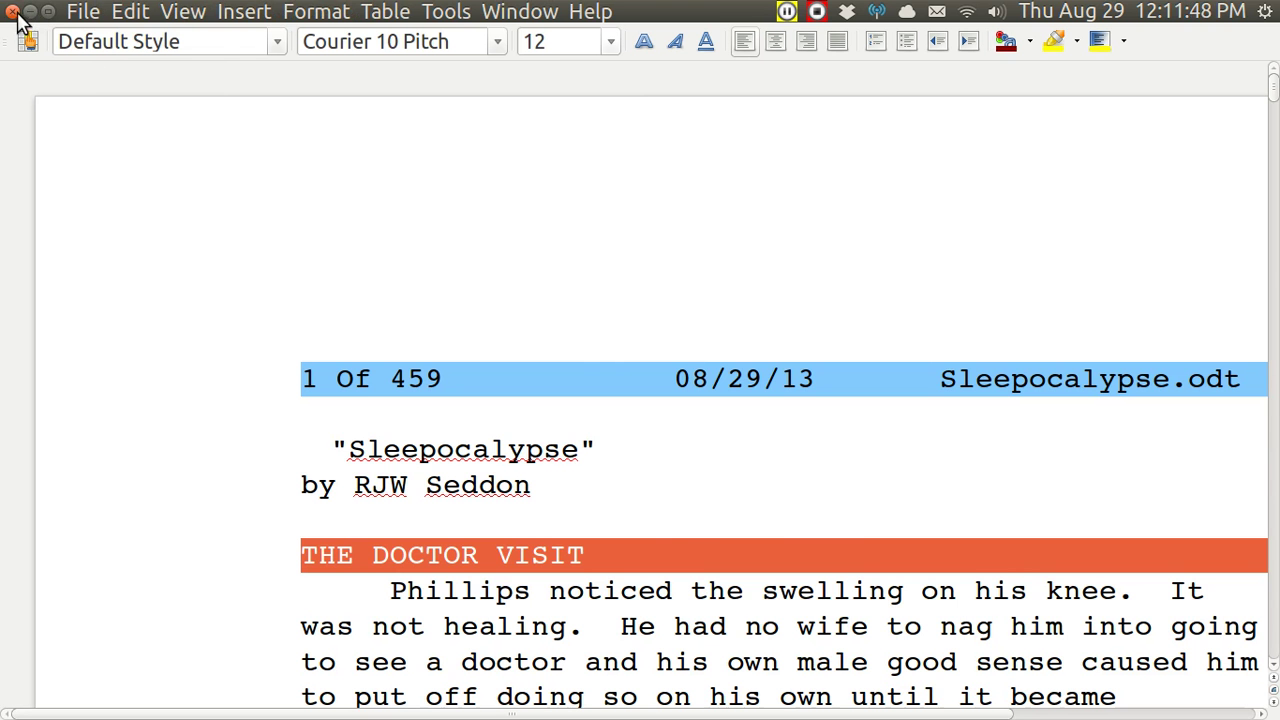
pyautogui.click(14, 14)
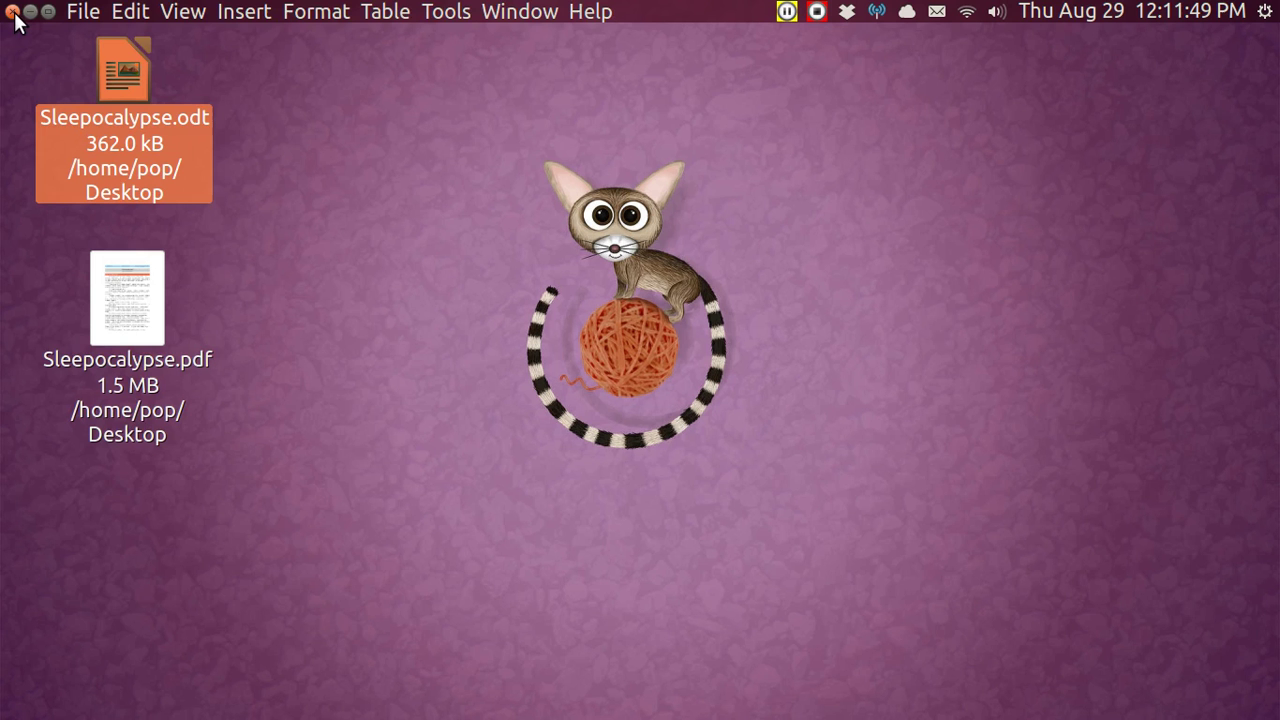
# Open Sleepocalypse.pdf in the document viewer to examine its pages and index, and close it
pyautogui.click(134, 300)
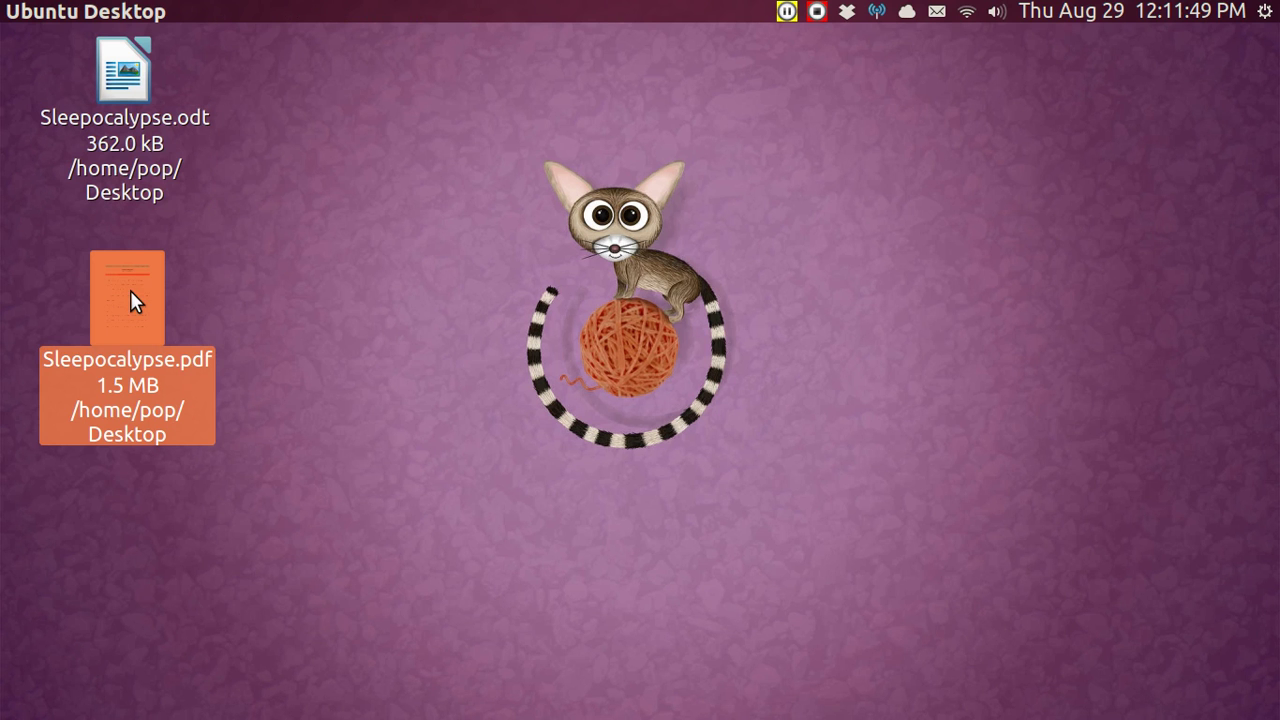
pyautogui.doubleClick(131, 292)
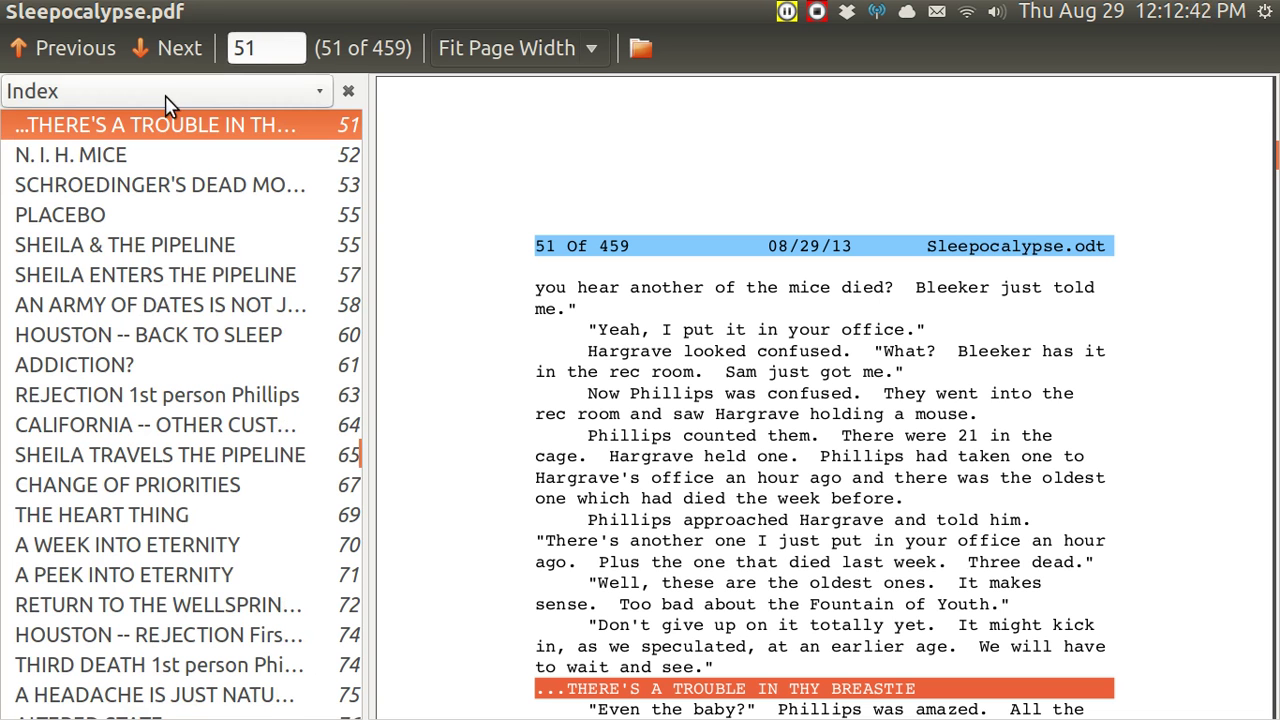
pyautogui.moveTo(18, 10)
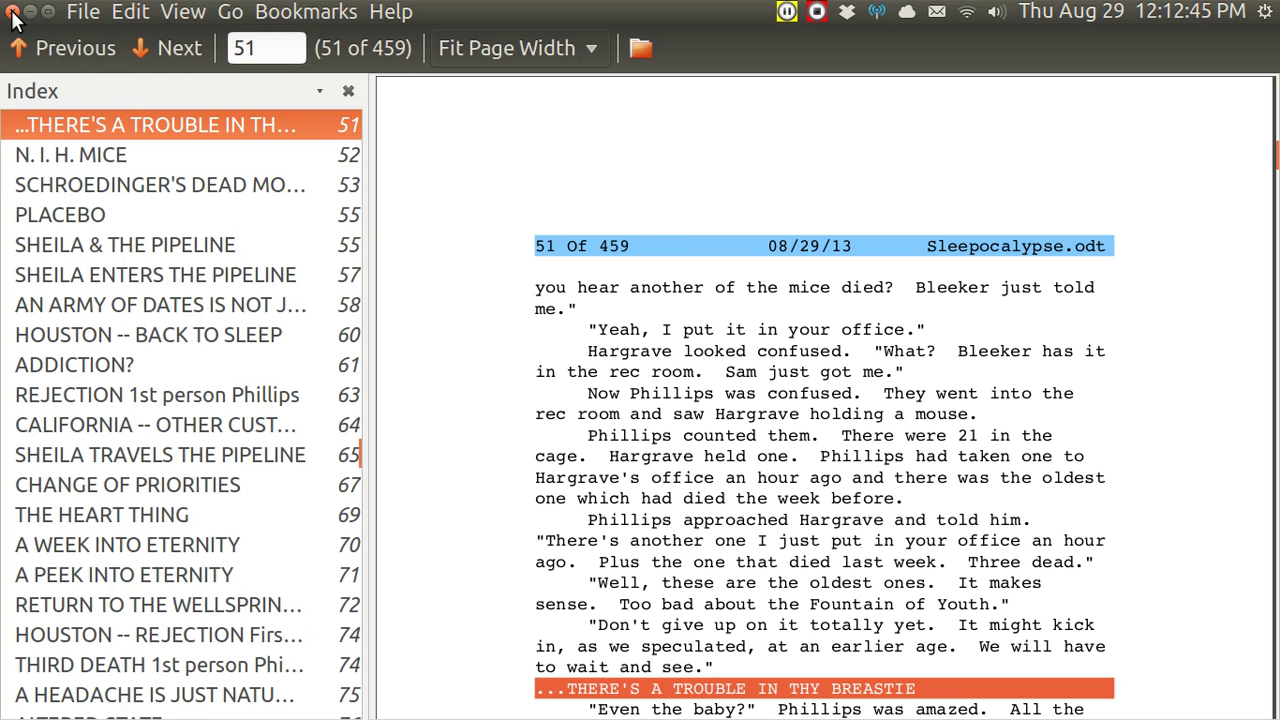
pyautogui.click(12, 12)
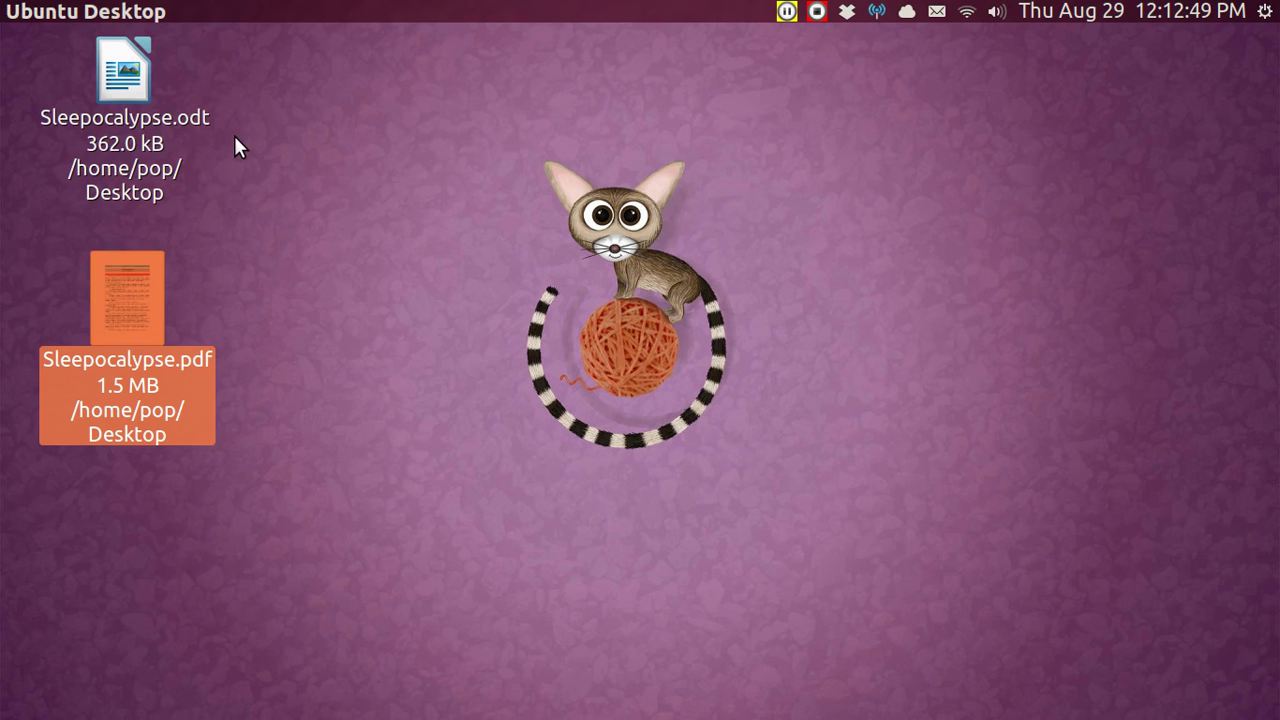
# Switch to Firefox and search Bing for "krop pdf"
pyautogui.moveTo(2, 125)
pyautogui.press('super')
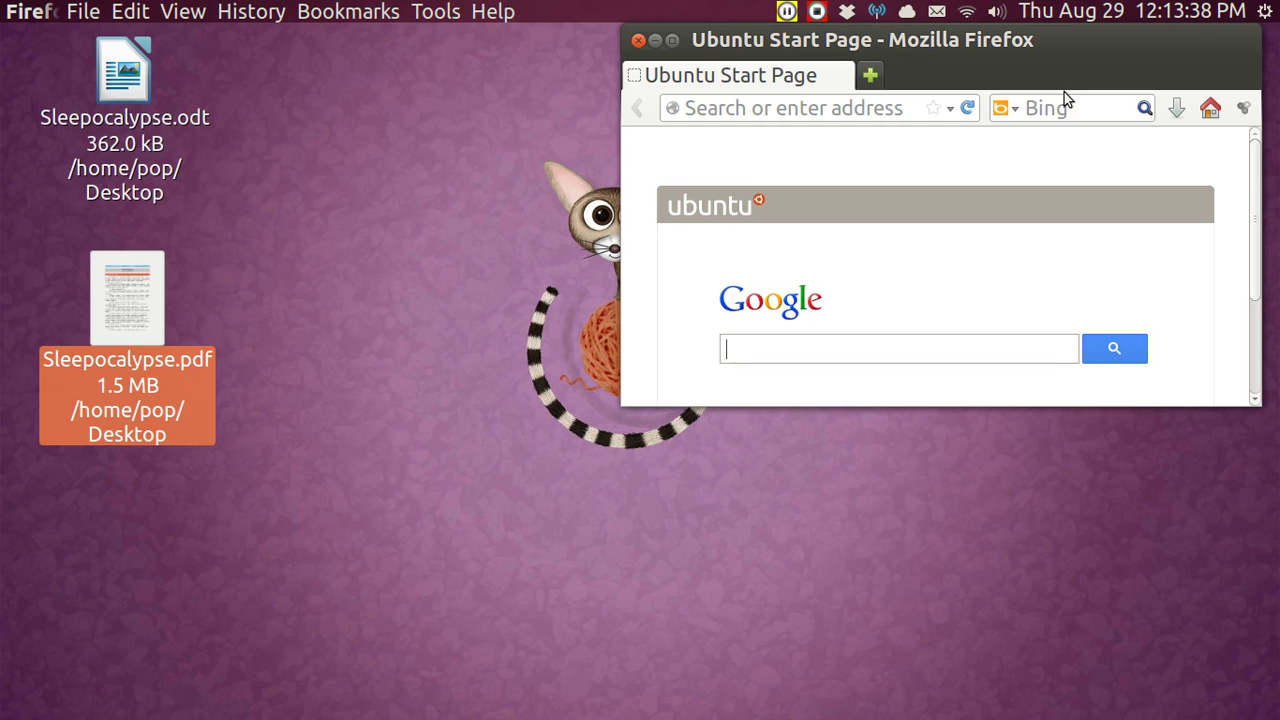
pyautogui.click(1038, 108)
pyautogui.write('k')
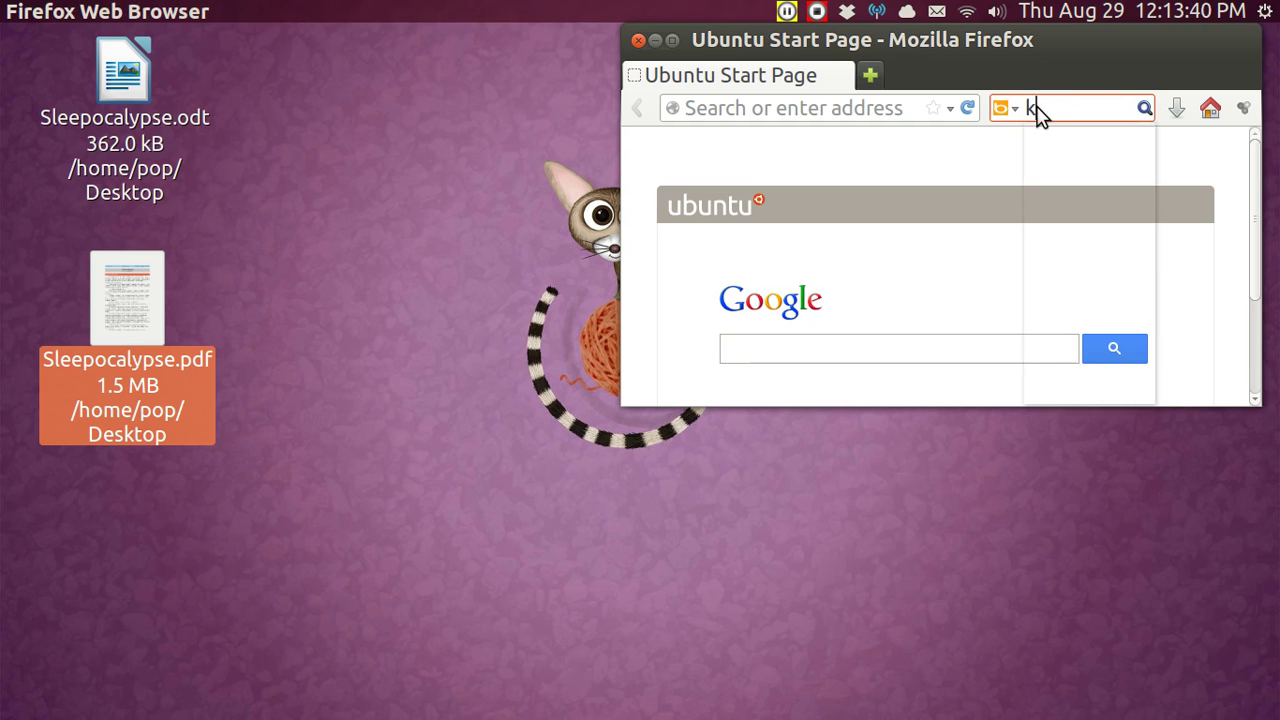
pyautogui.write('rop pdf')
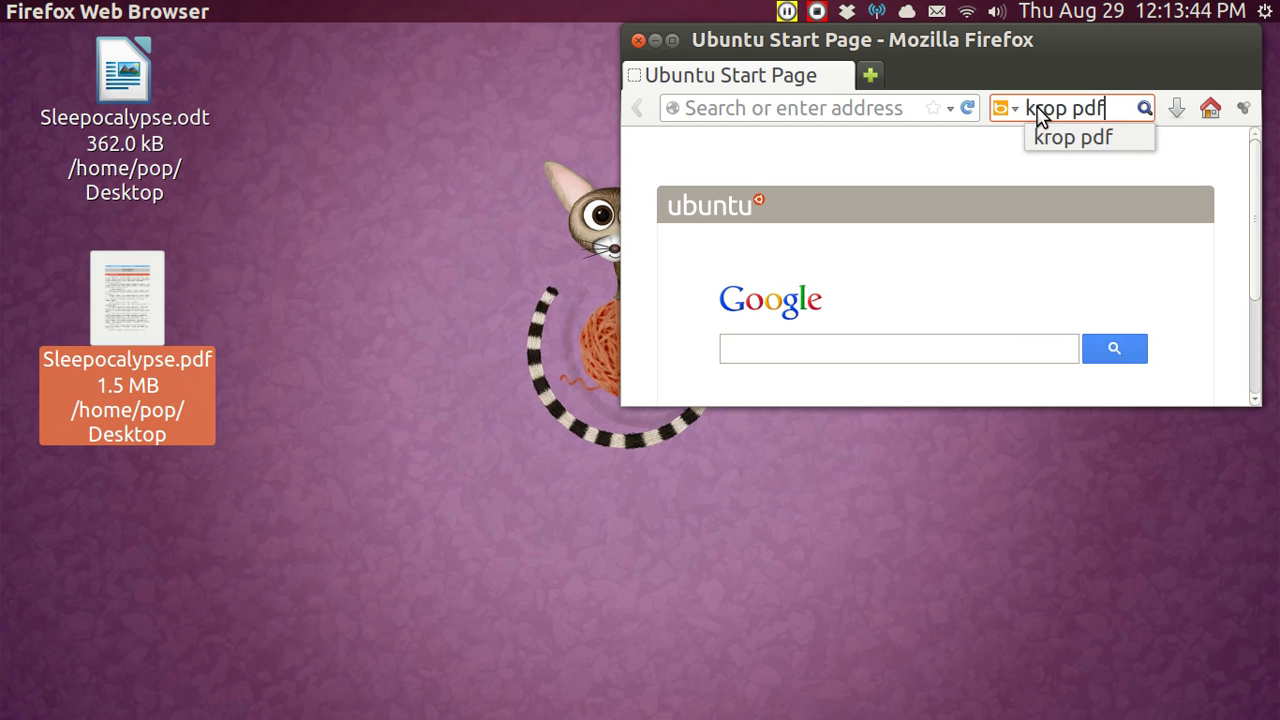
pyautogui.press('Return')
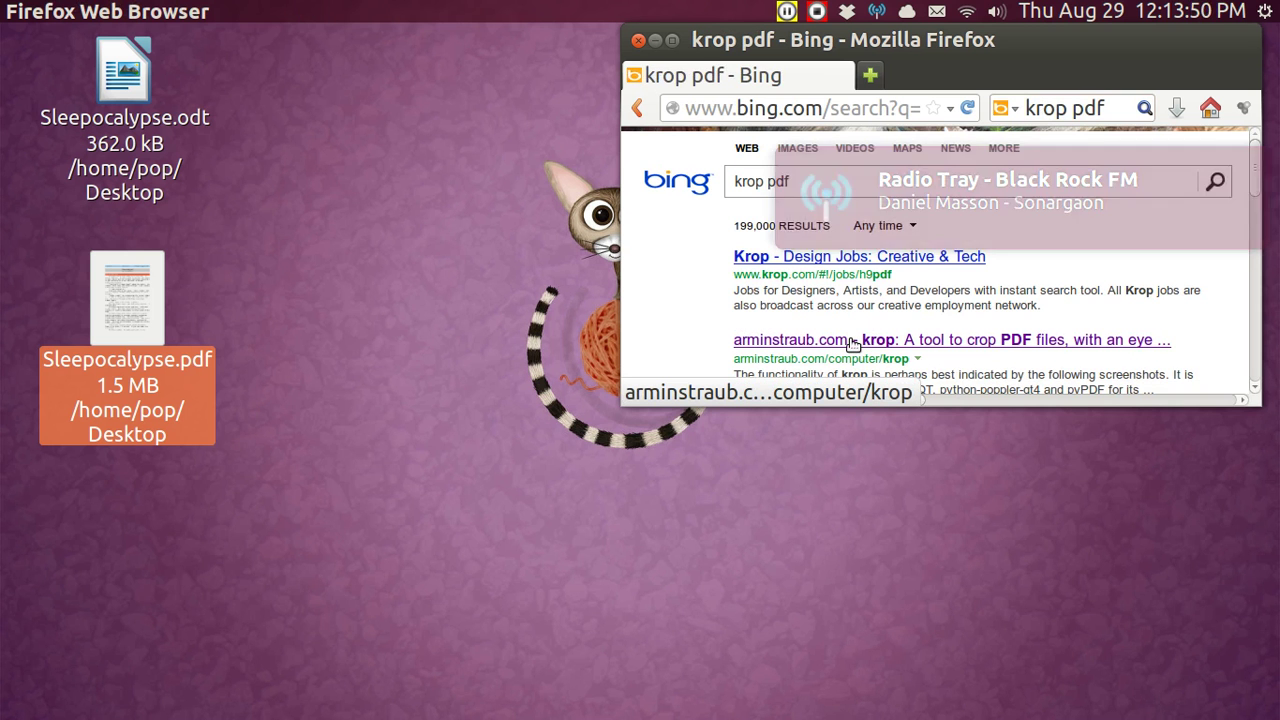
# Open the search result for krop, the tool to crop PDF files, and tile the browser window into the upper-right quarter of the screen
pyautogui.click(852, 344)
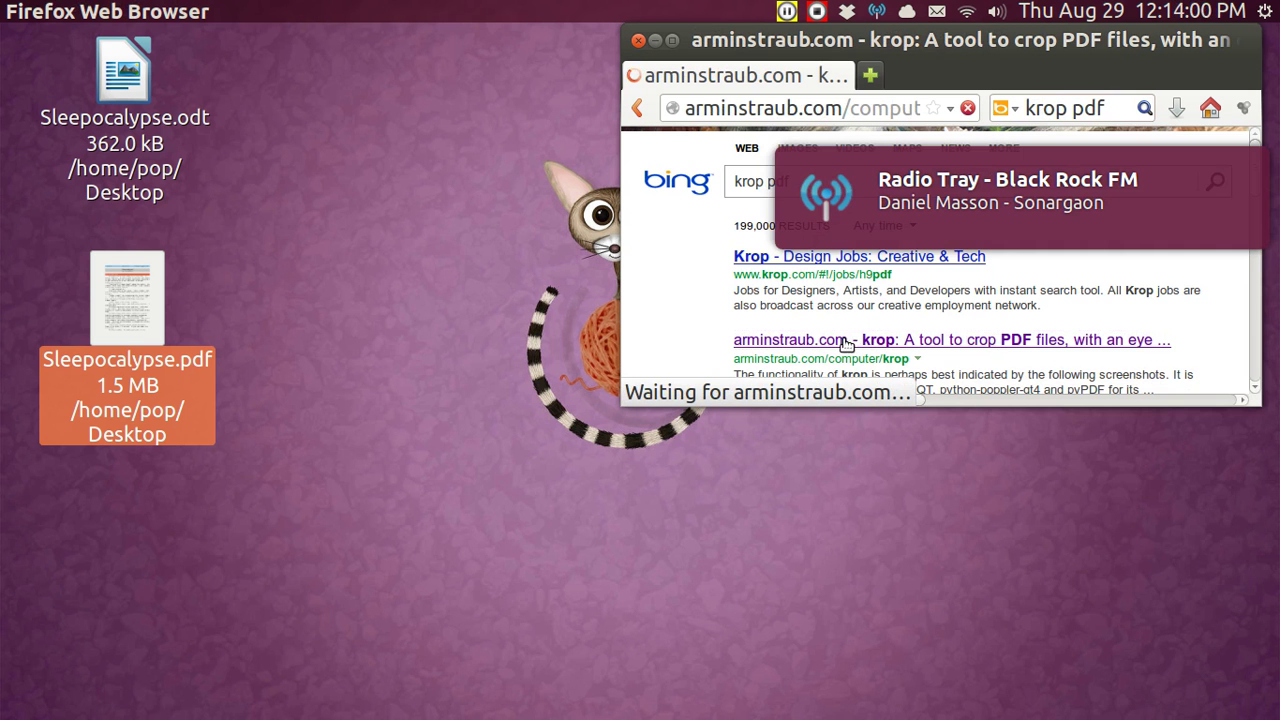
pyautogui.click(828, 341)
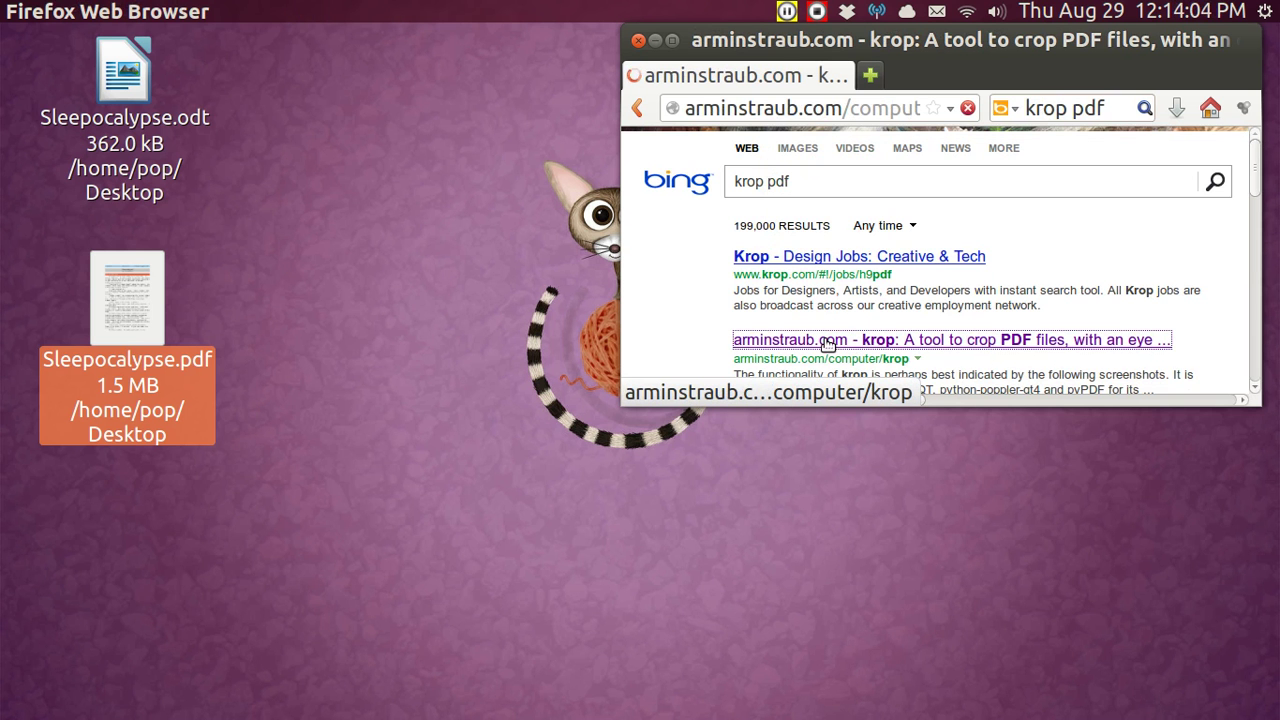
pyautogui.press('ctrl+super+Up')
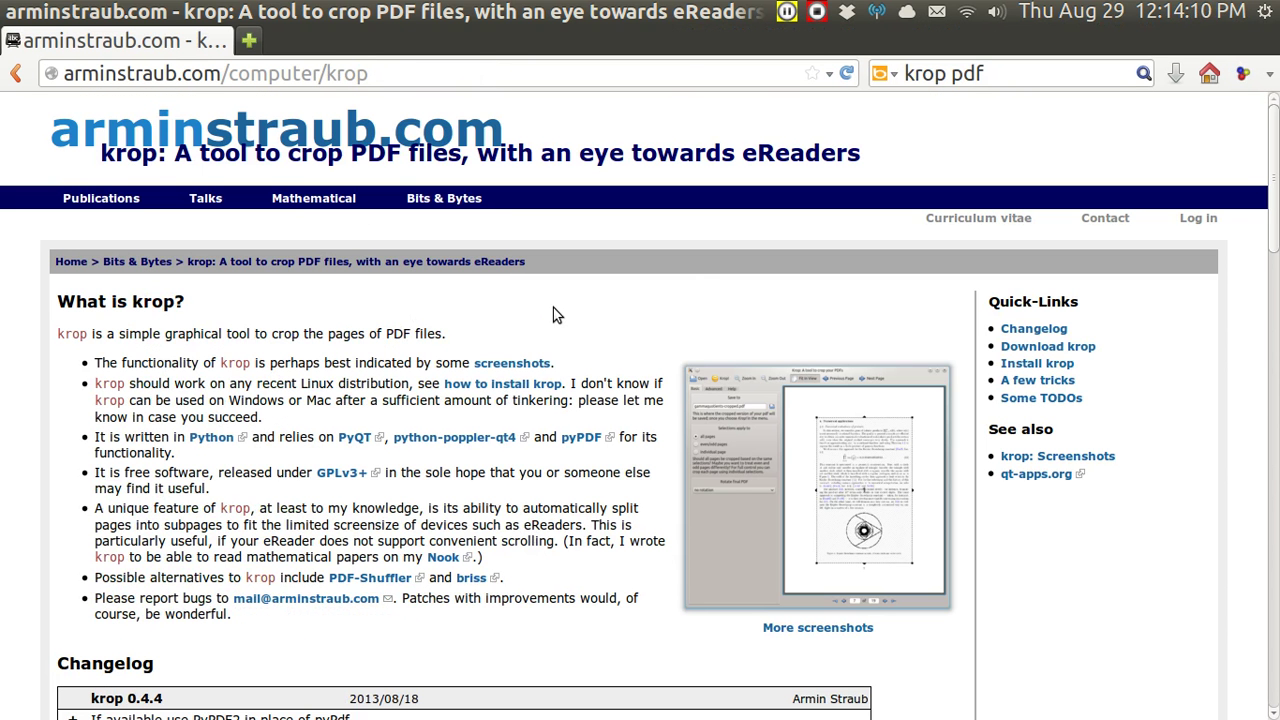
pyautogui.press('ctrl+alt+KP_9')
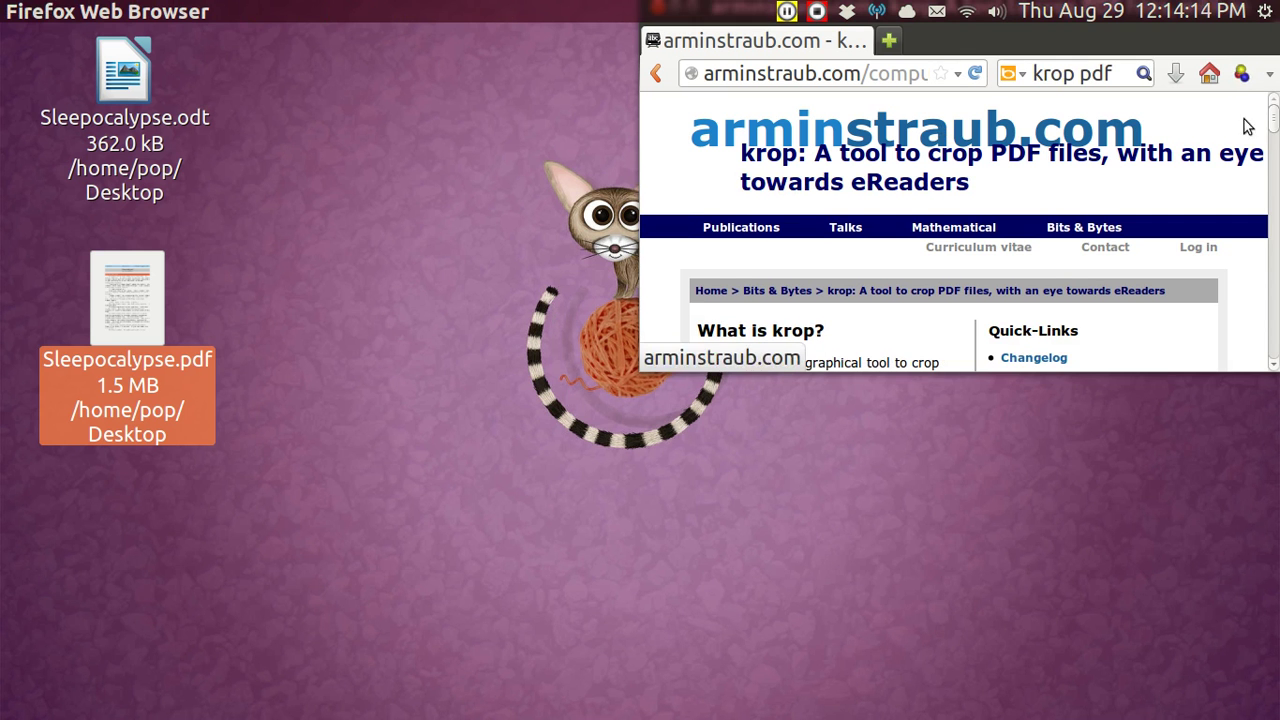
# Download the Debian package krop_0.4.4-1_all.deb, save it as a file, and close the browser
pyautogui.moveTo(1275, 135); pyautogui.dragTo(1268, 240)
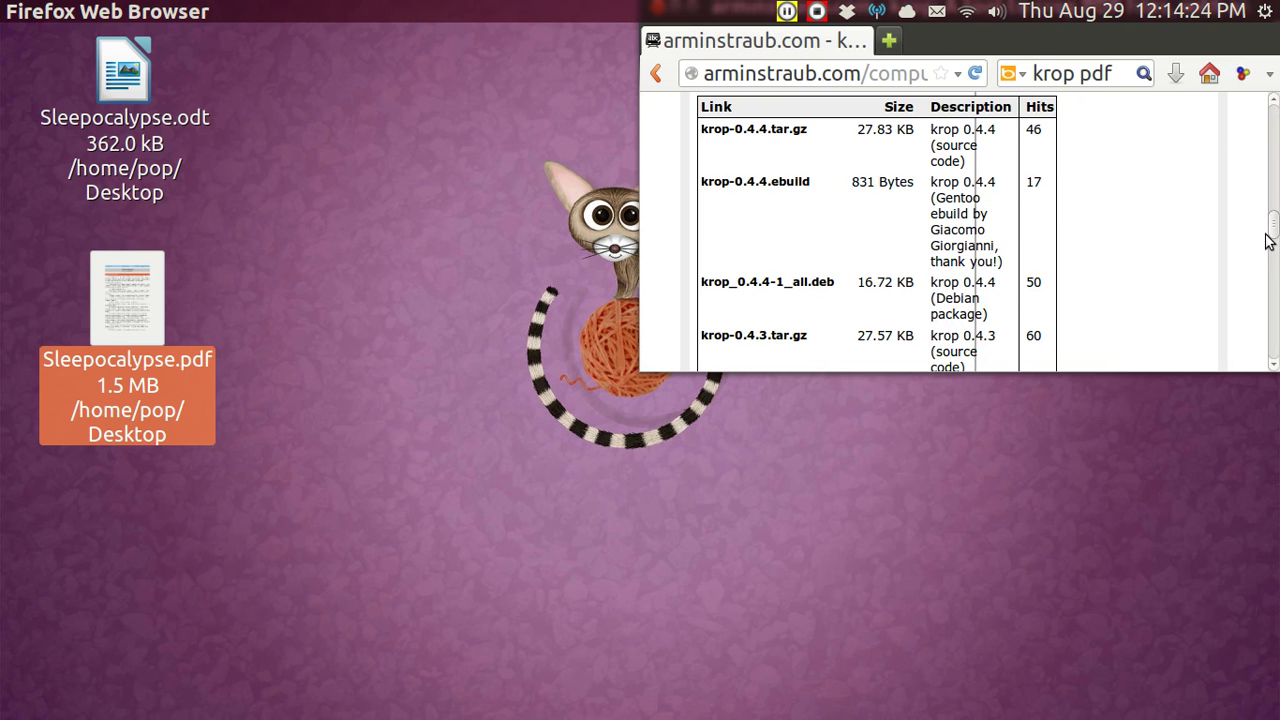
pyautogui.click(797, 284)
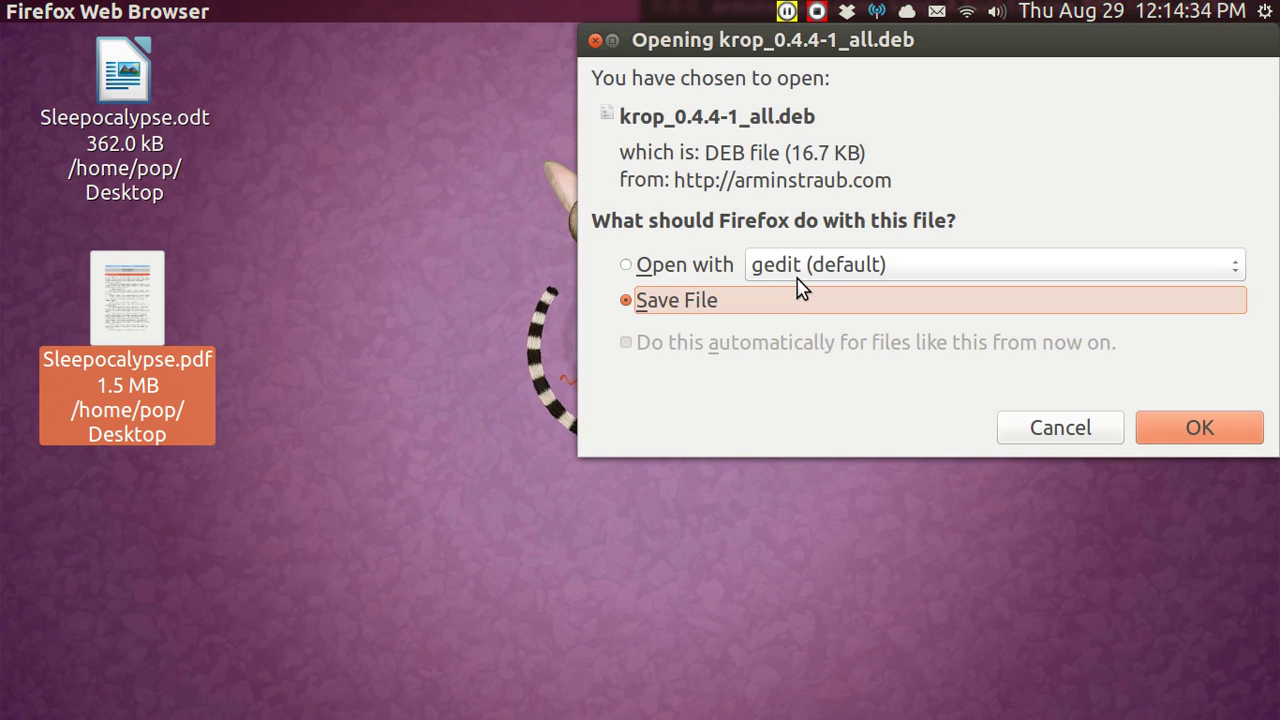
pyautogui.click(1192, 430)
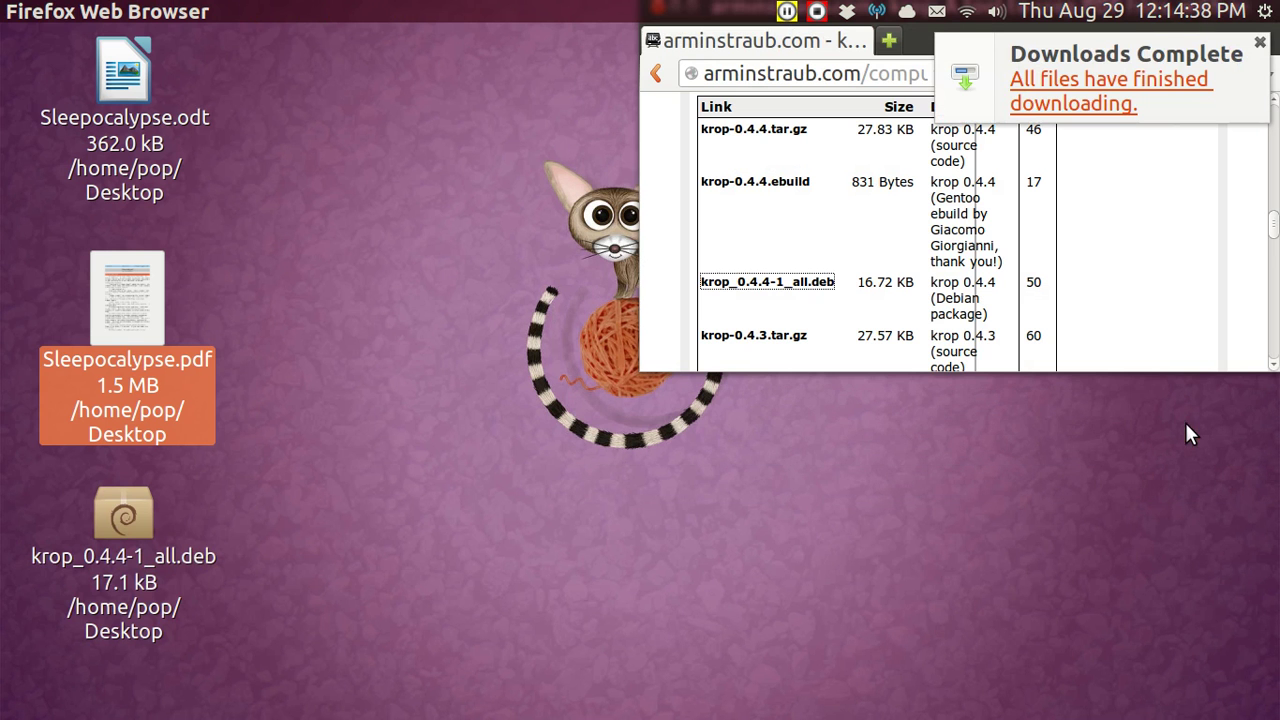
pyautogui.moveTo(3, 710)
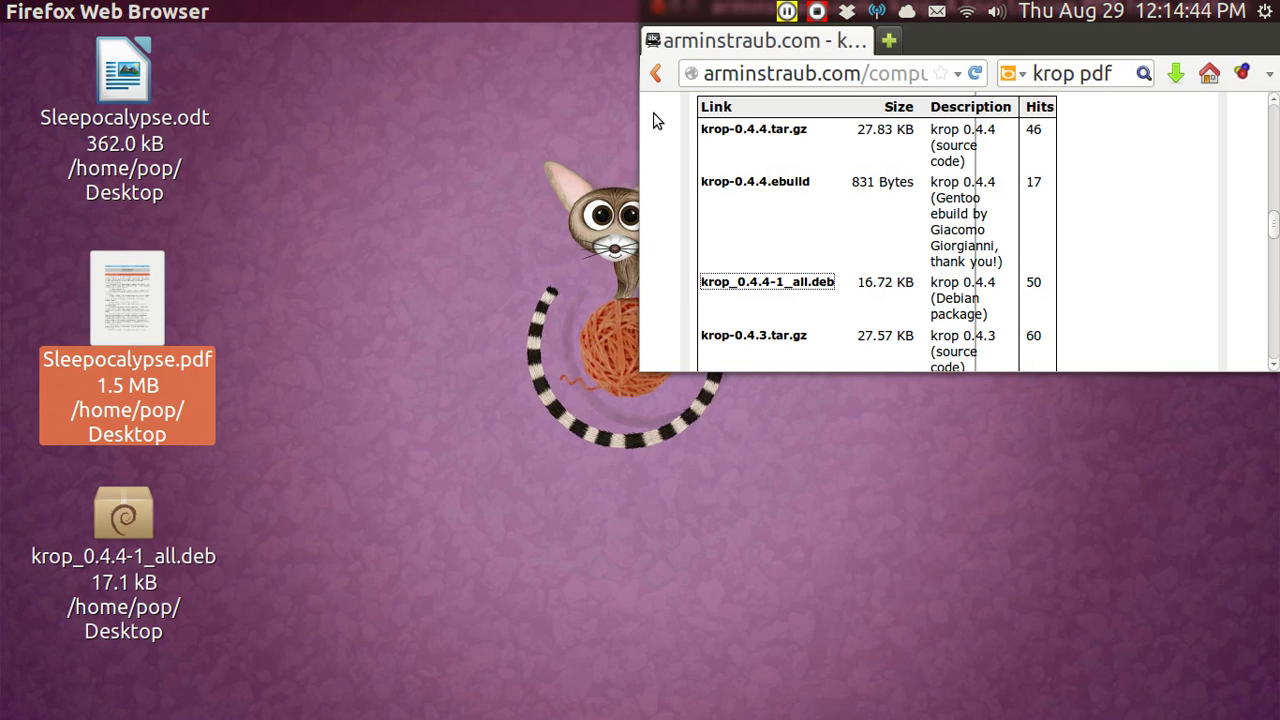
pyautogui.press('ctrl+alt+KP_3')
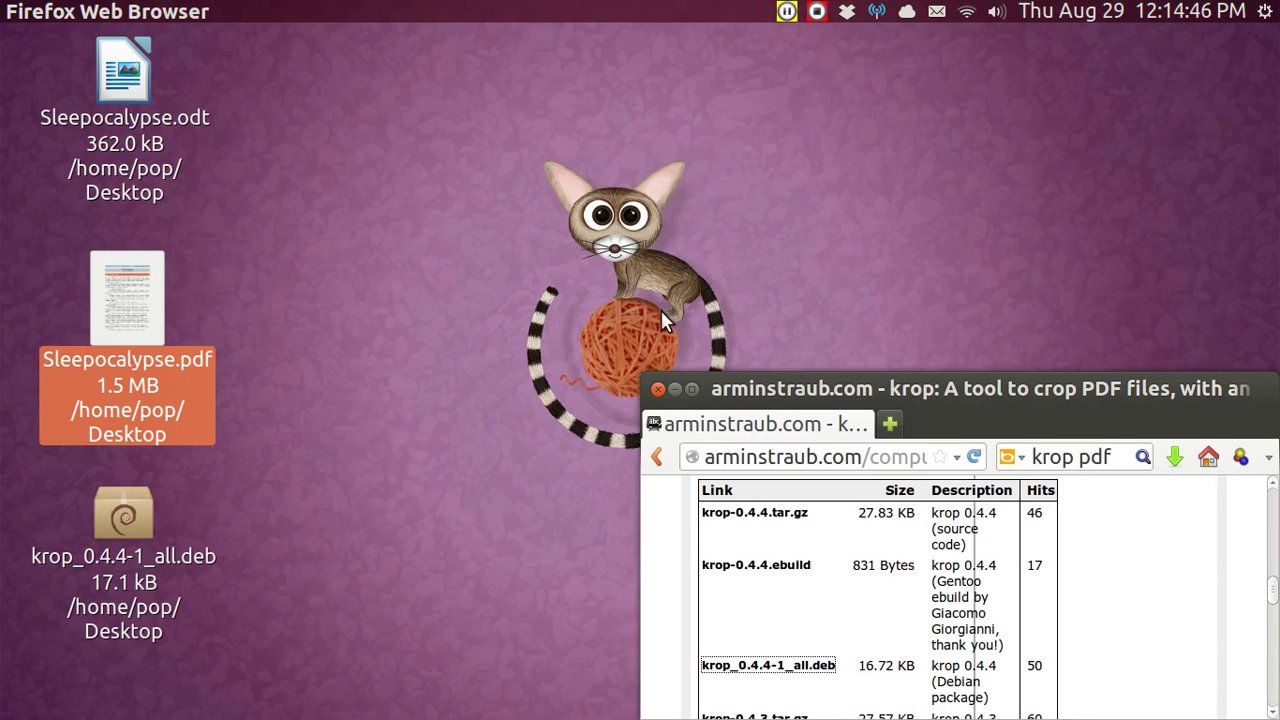
pyautogui.click(658, 390)
# Launch the GDebi Package Installer, select krop_0.4.4-1_all.deb as the package to open, and close the installer without installing
pyautogui.moveTo(4, 335)
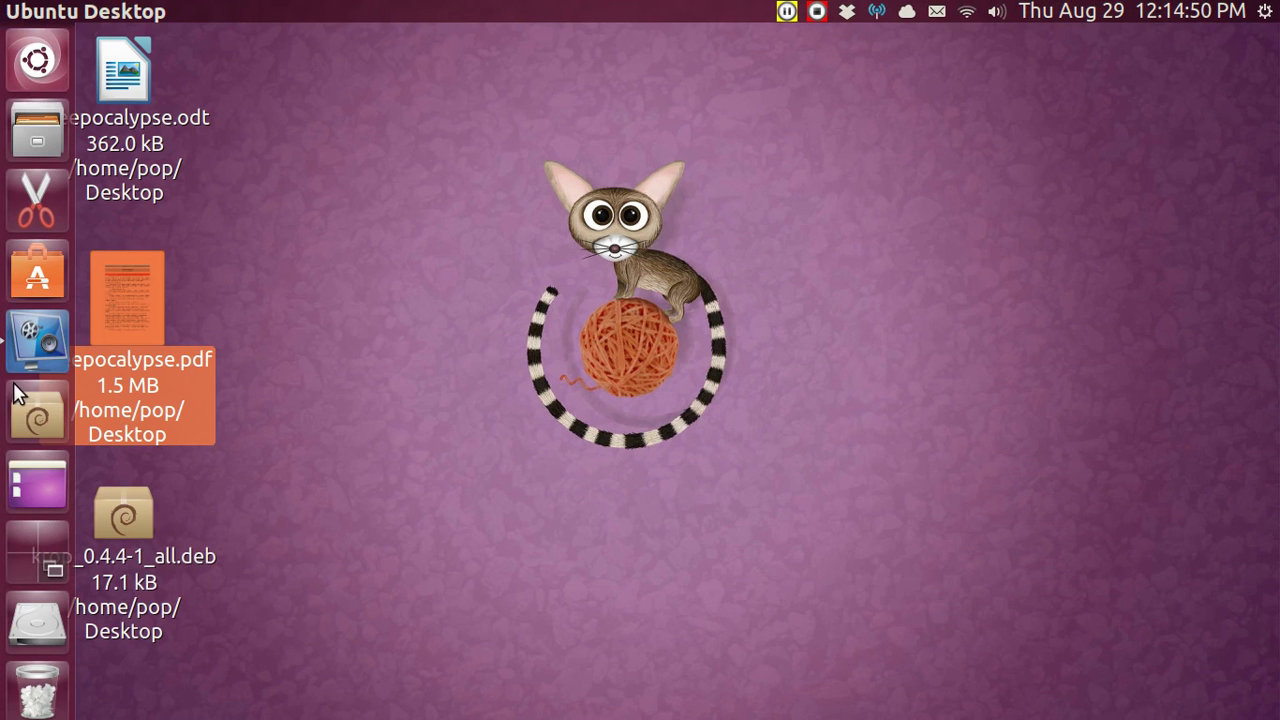
pyautogui.click(36, 412)
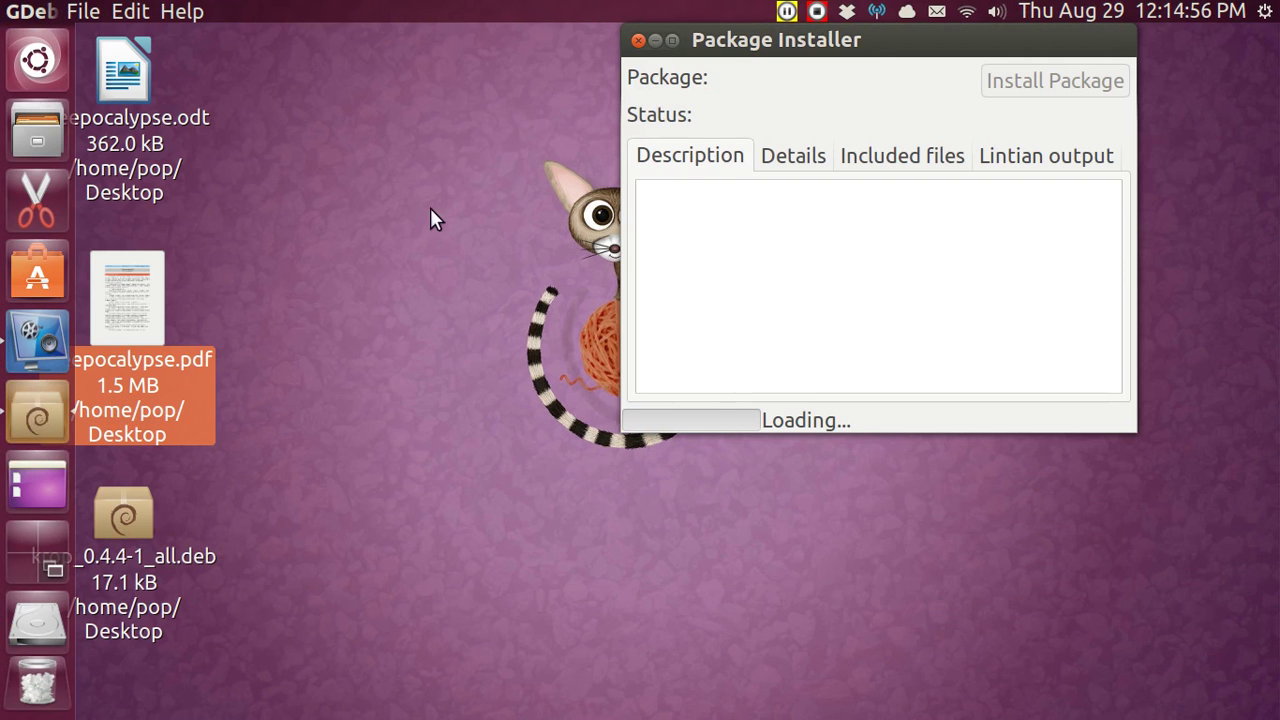
pyautogui.click(86, 12)
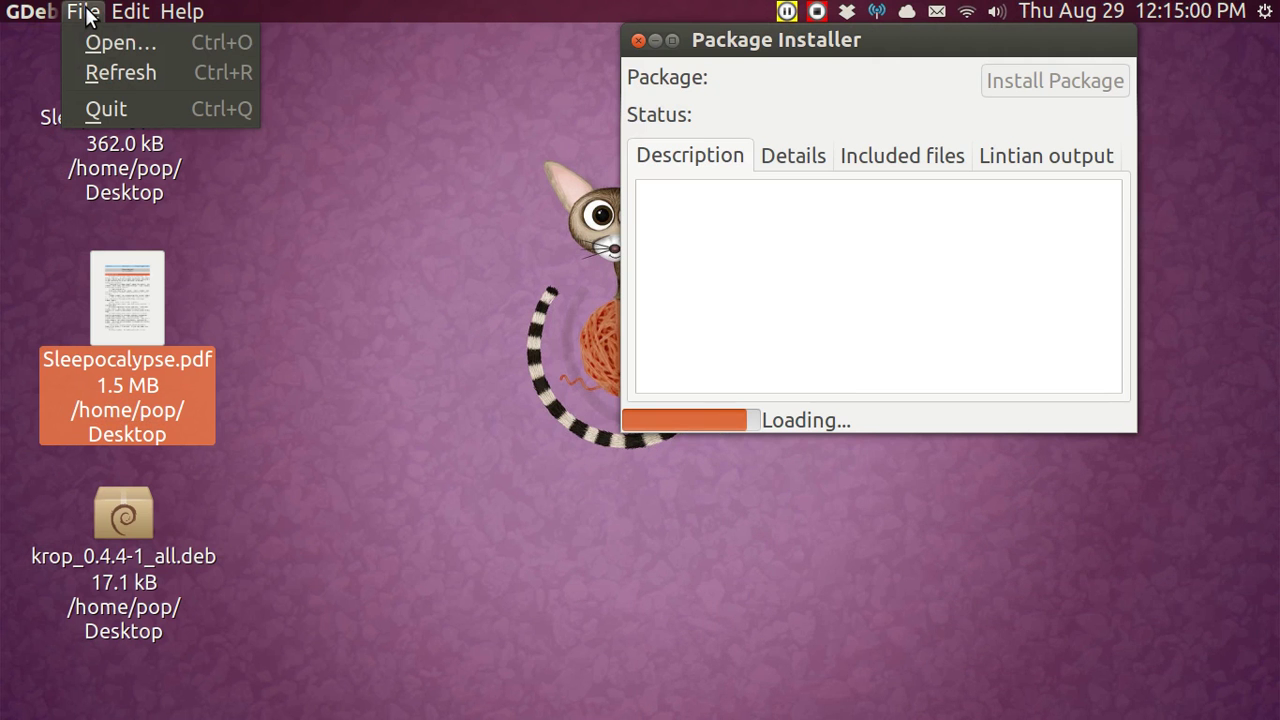
pyautogui.click(108, 44)
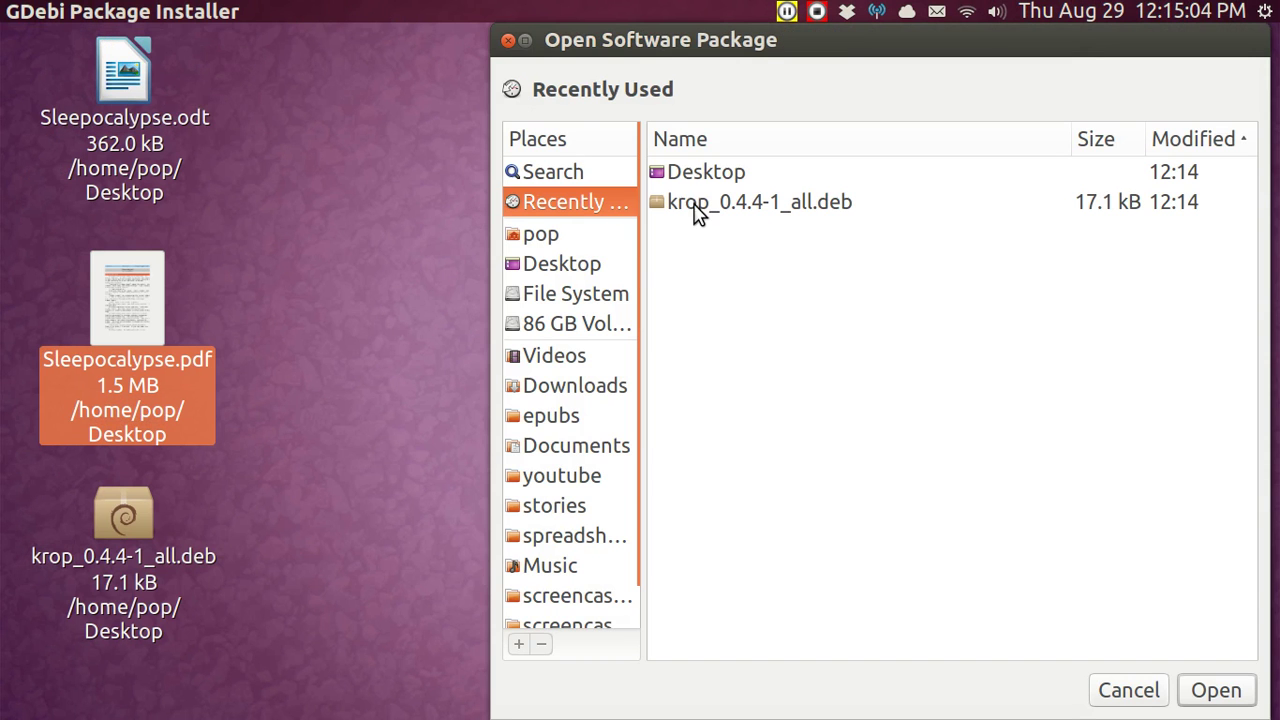
pyautogui.click(692, 204)
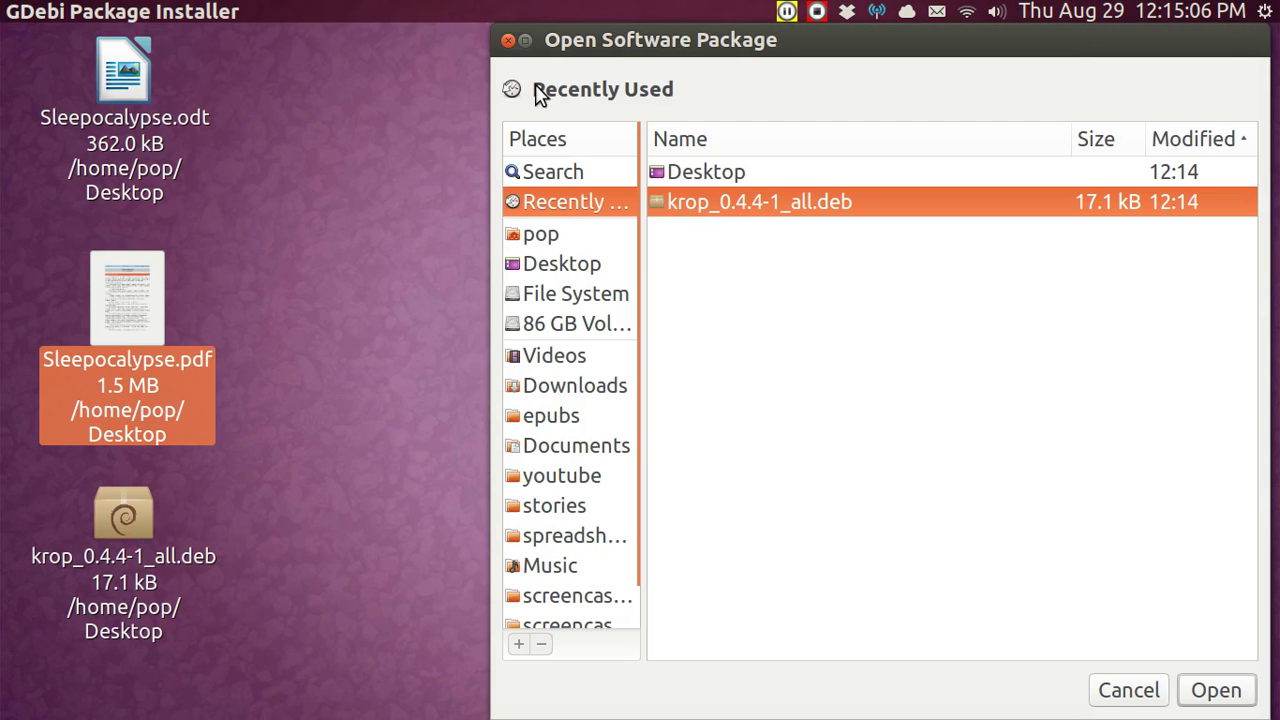
pyautogui.click(508, 40)
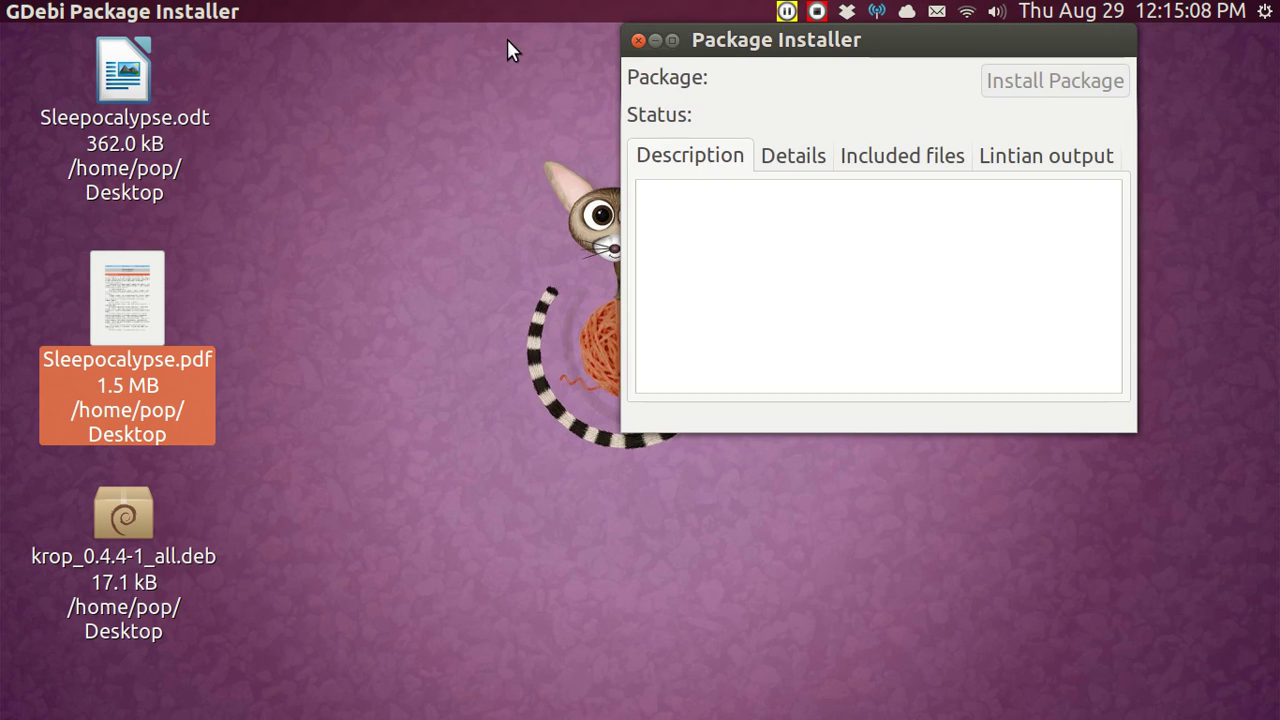
pyautogui.click(636, 40)
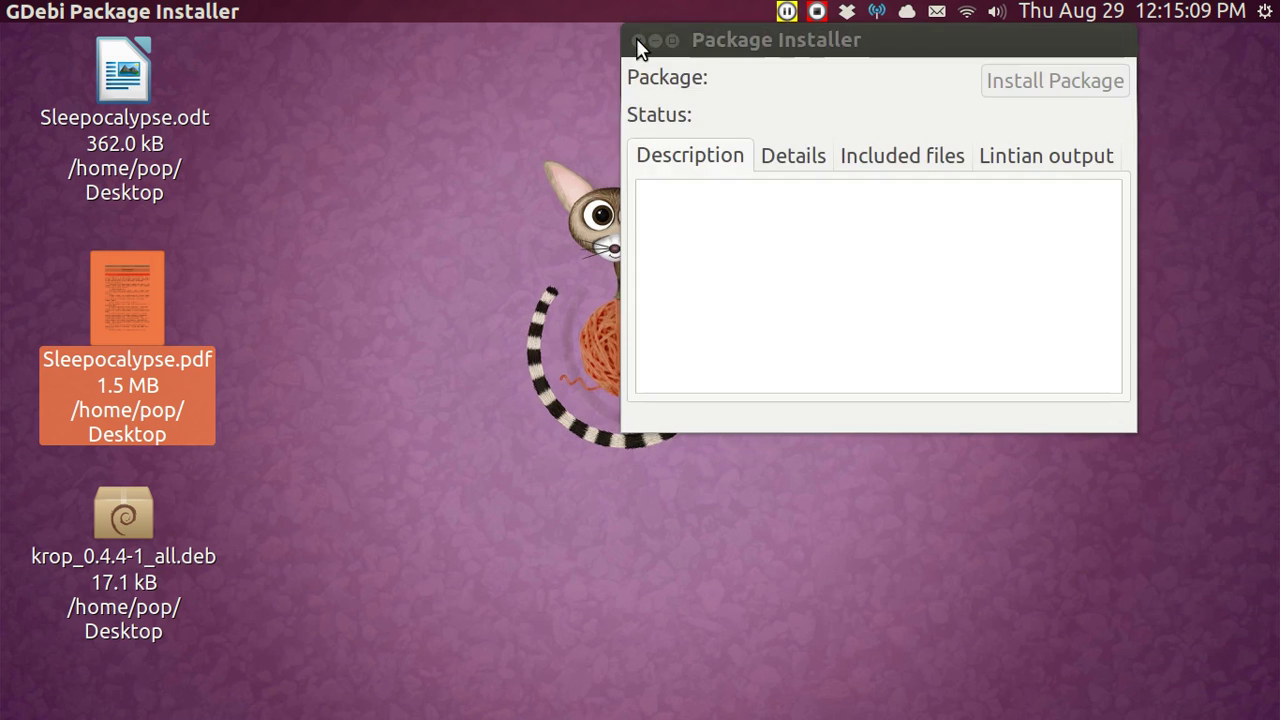
# Launch Krop, open Sleepocalypse.pdf from the Desktop folder, and maximize the Krop window
pyautogui.moveTo(2, 130)
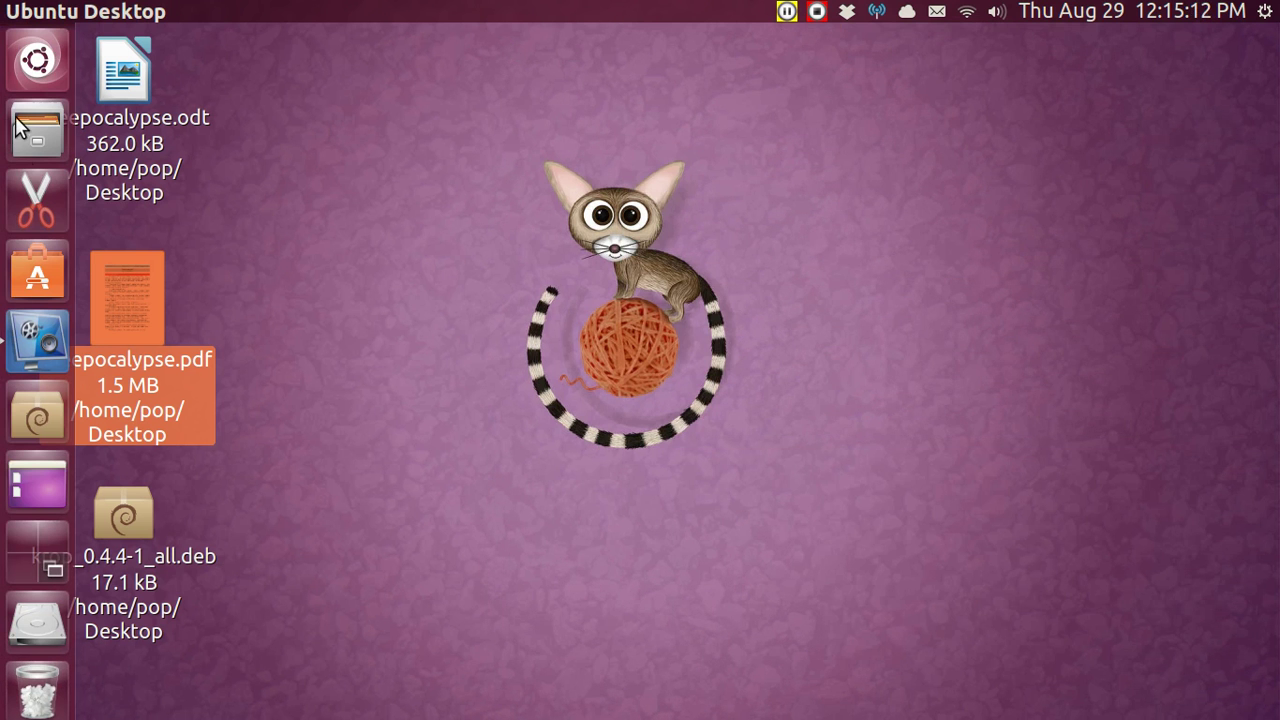
pyautogui.click(35, 211)
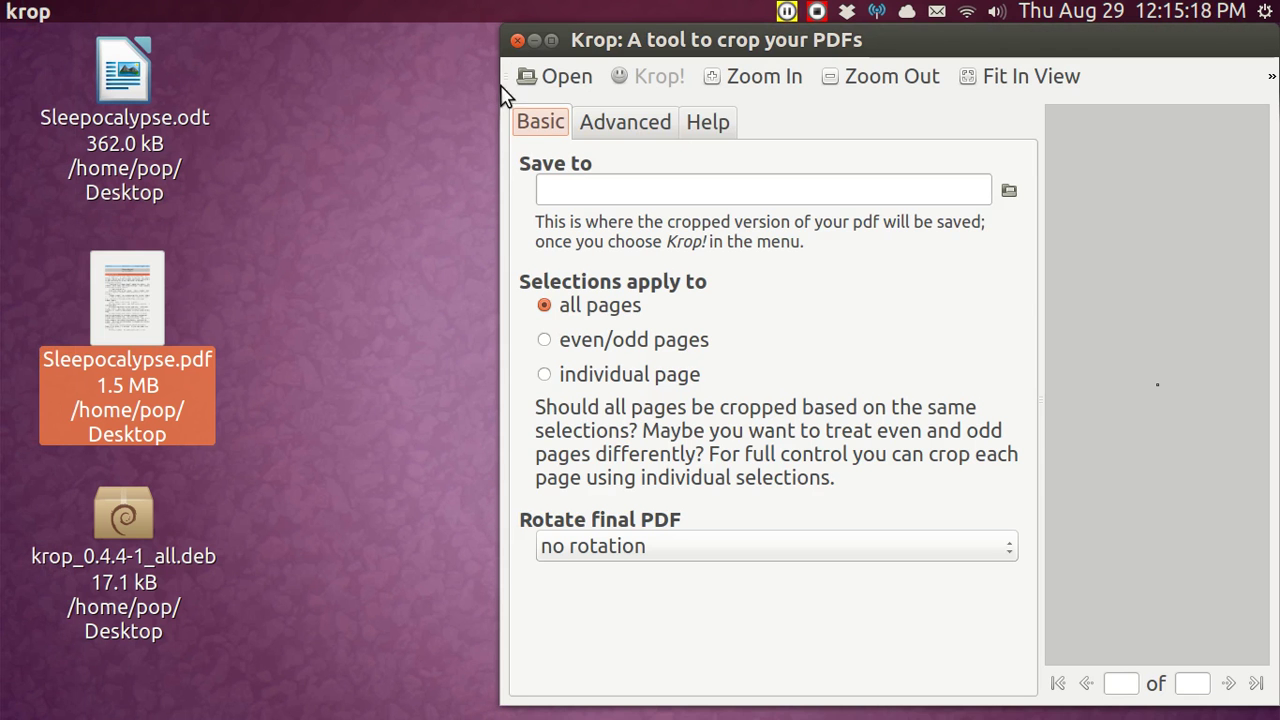
pyautogui.click(566, 79)
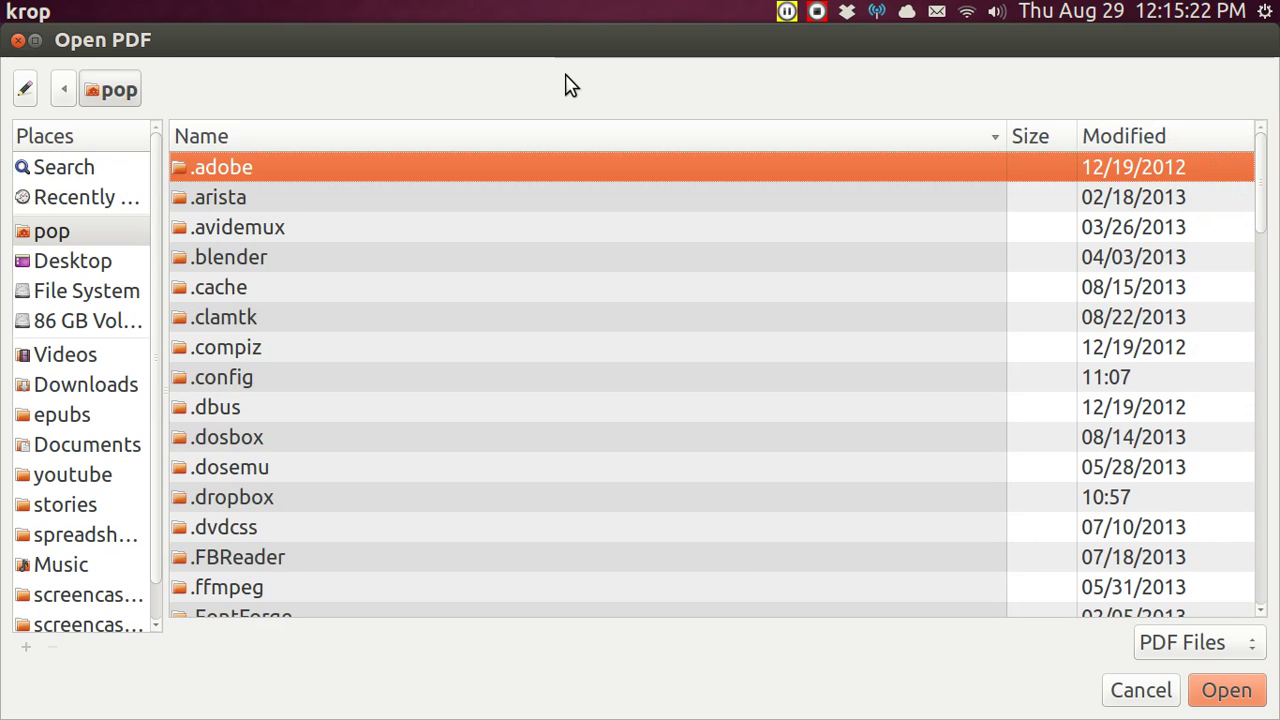
pyautogui.click(98, 268)
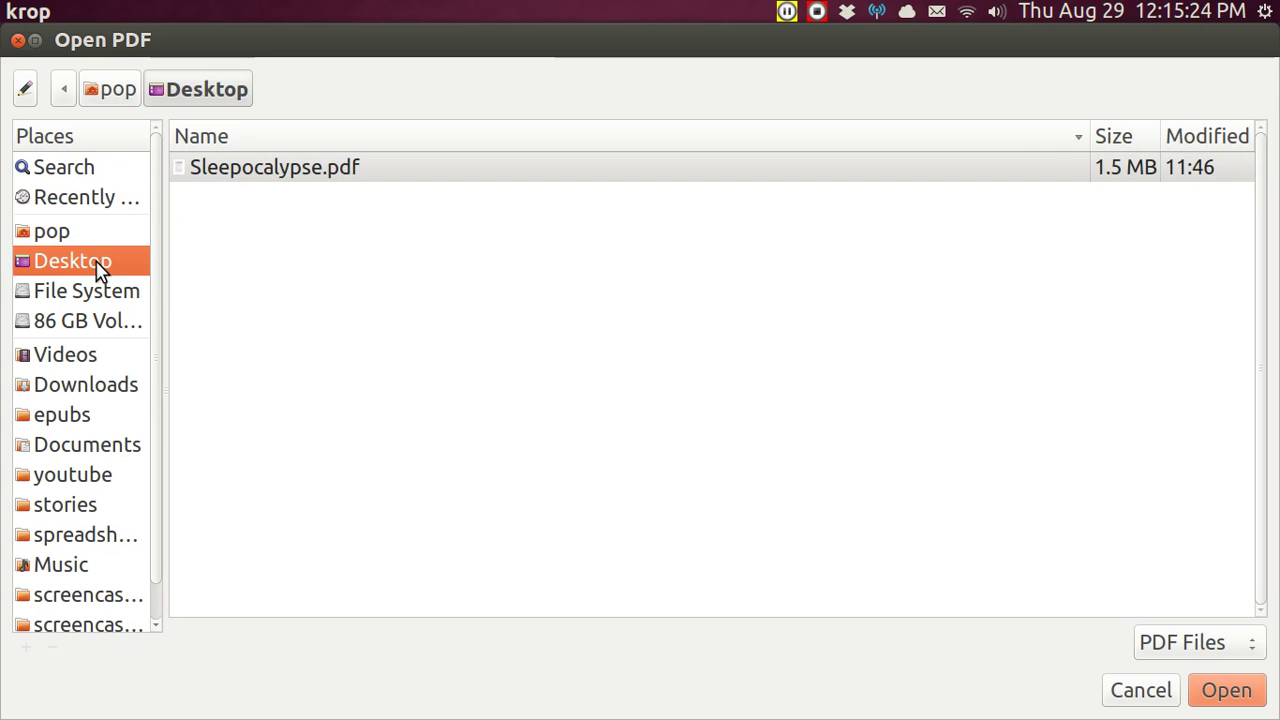
pyautogui.click(240, 170)
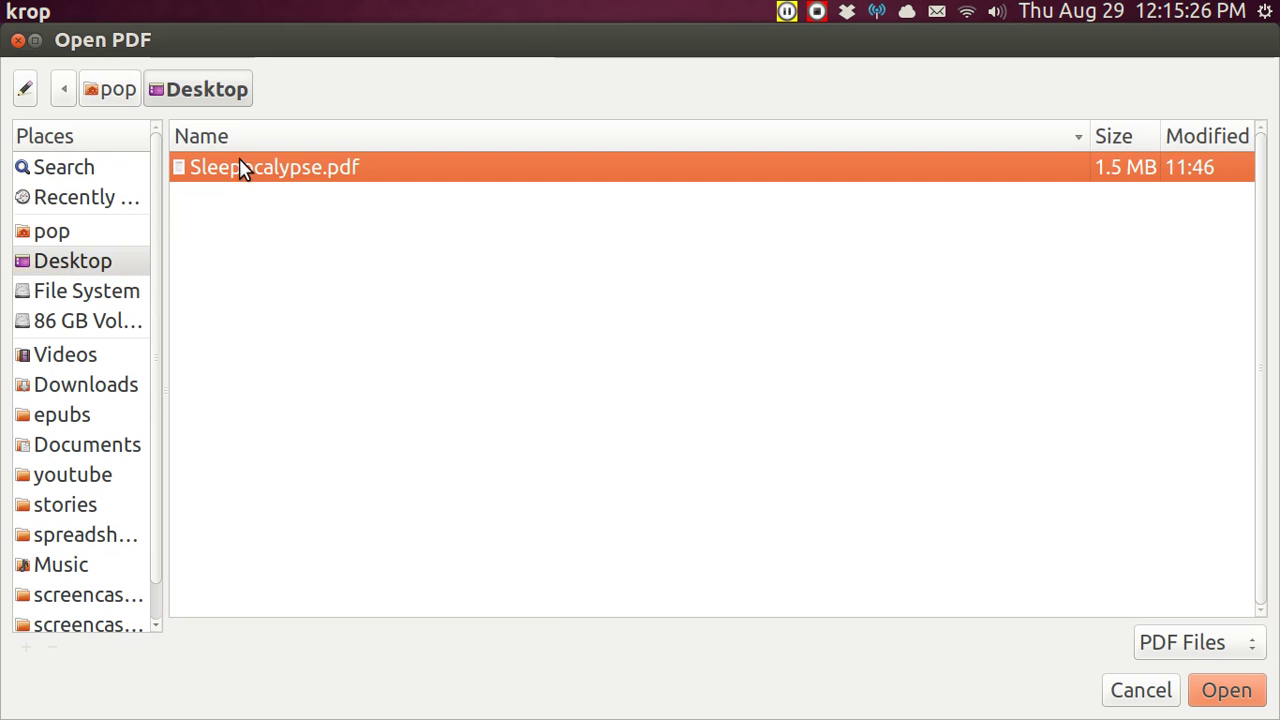
pyautogui.click(1222, 690)
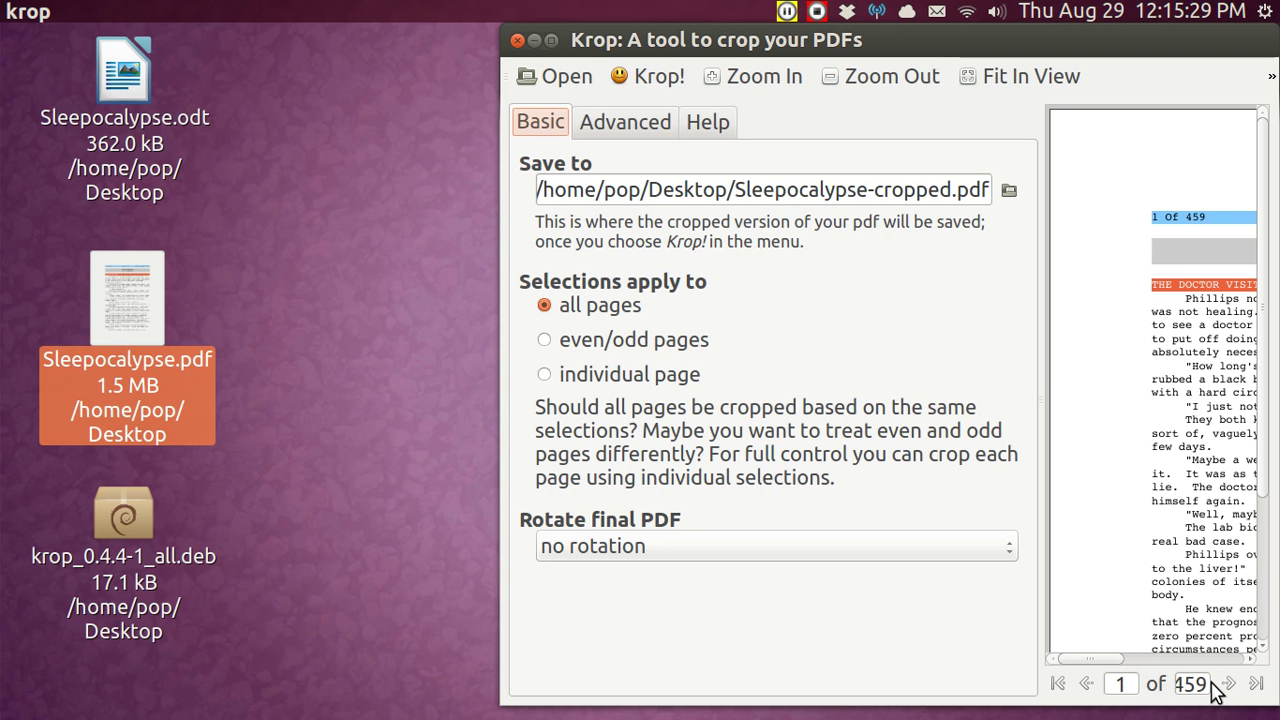
pyautogui.press('ctrl+super+Up')
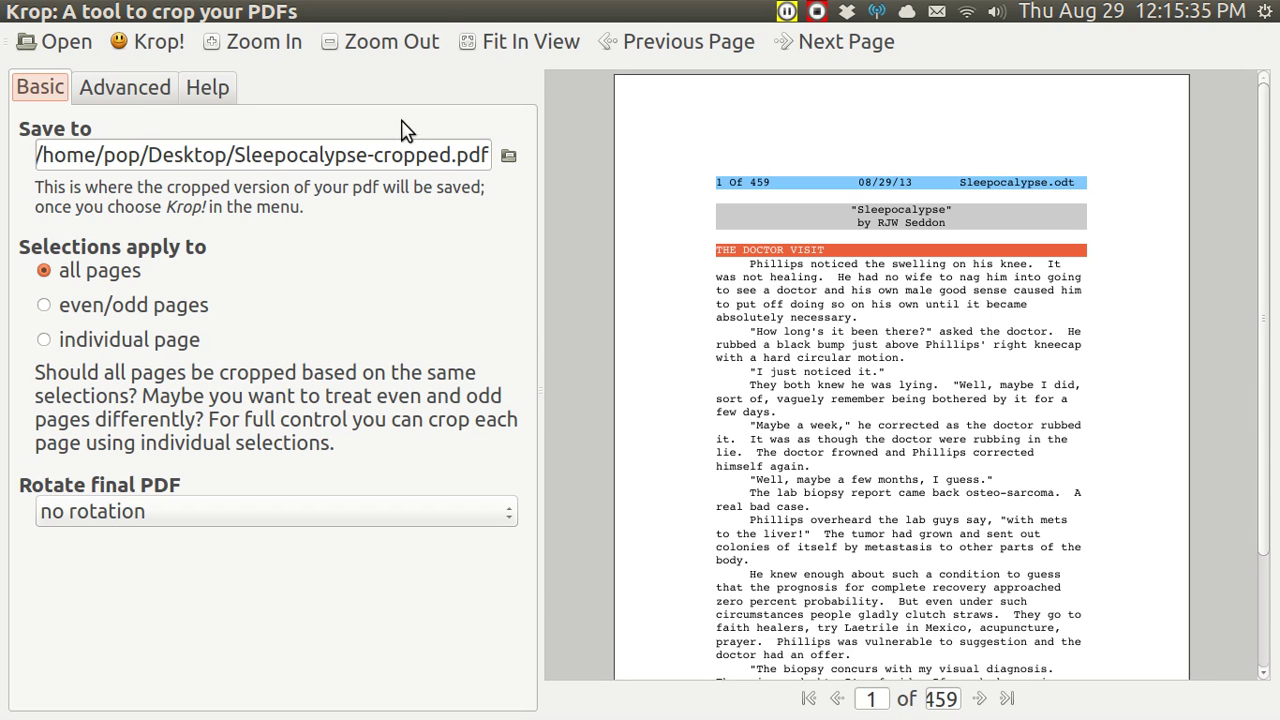
# Draw a crop selection on page 1 that closely encloses the header and the whole text block, leaving out the white margins
pyautogui.click(387, 50)
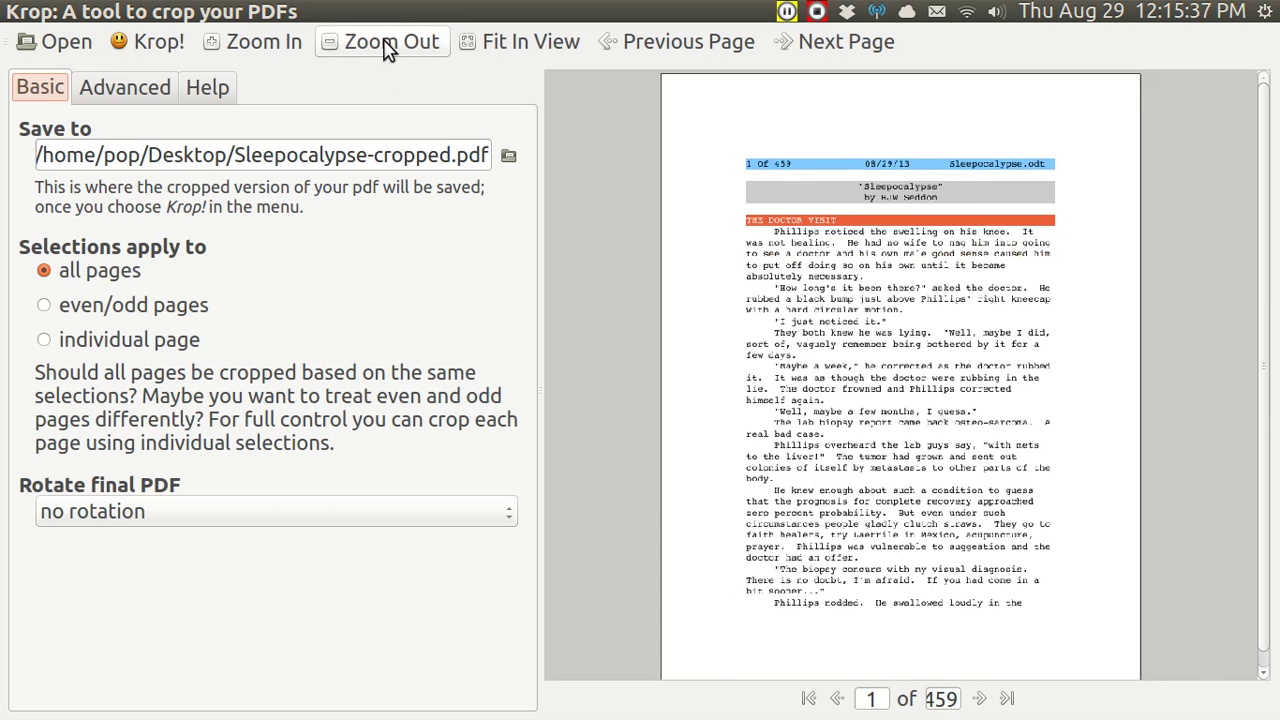
pyautogui.click(387, 50)
pyautogui.click(280, 48)
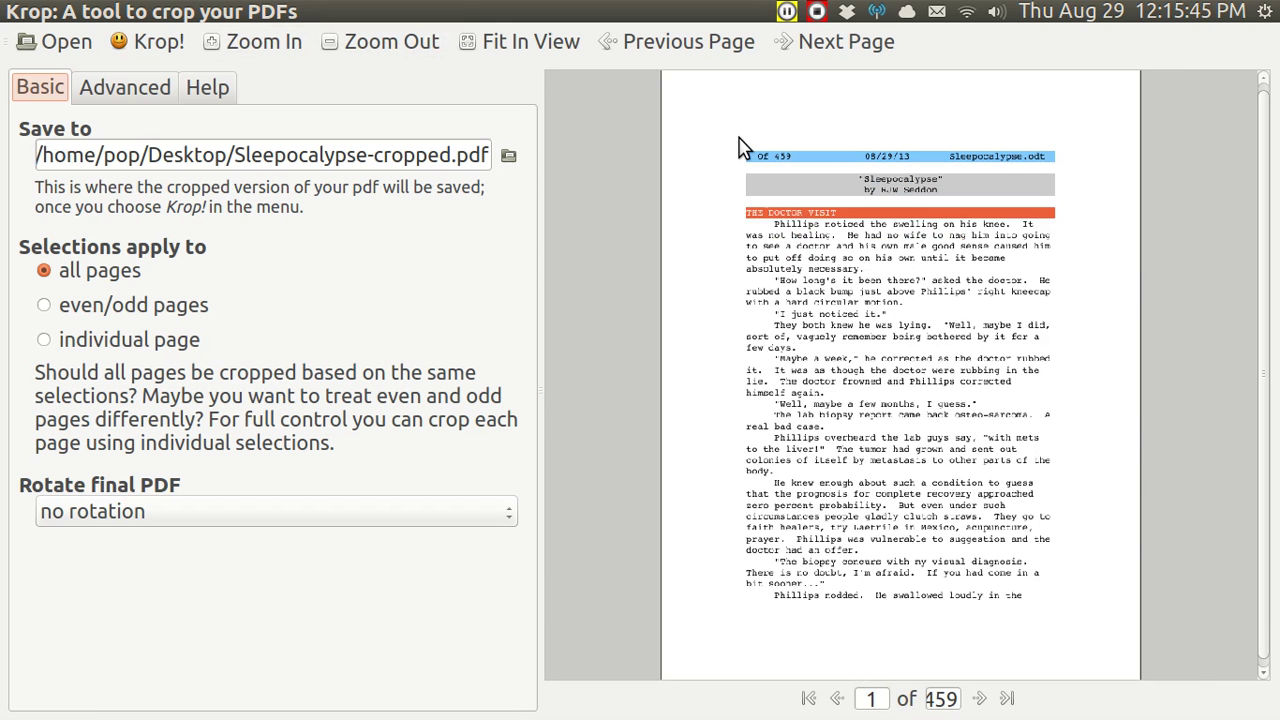
pyautogui.moveTo(740, 140); pyautogui.dragTo(1065, 618)
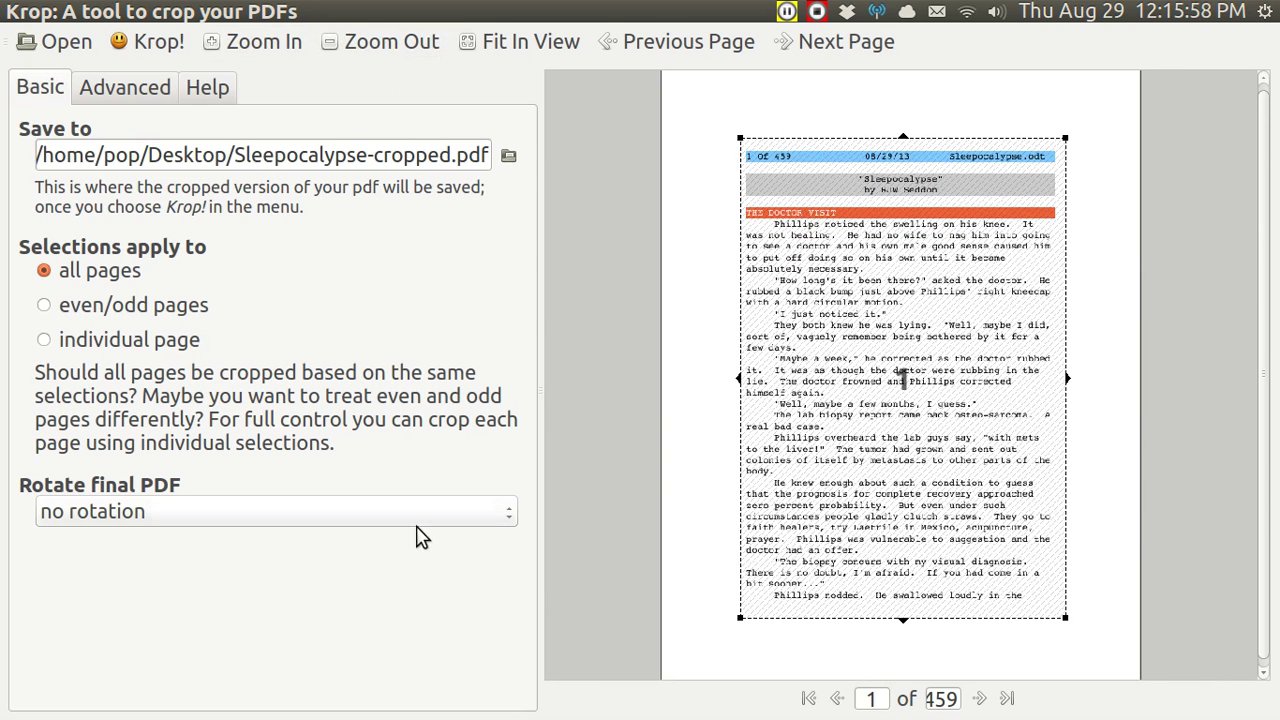
# Crop all pages to the selection, saving the result as Sleepocalypse-cropped.pdf on the Desktop, and close Krop
pyautogui.click(150, 43)
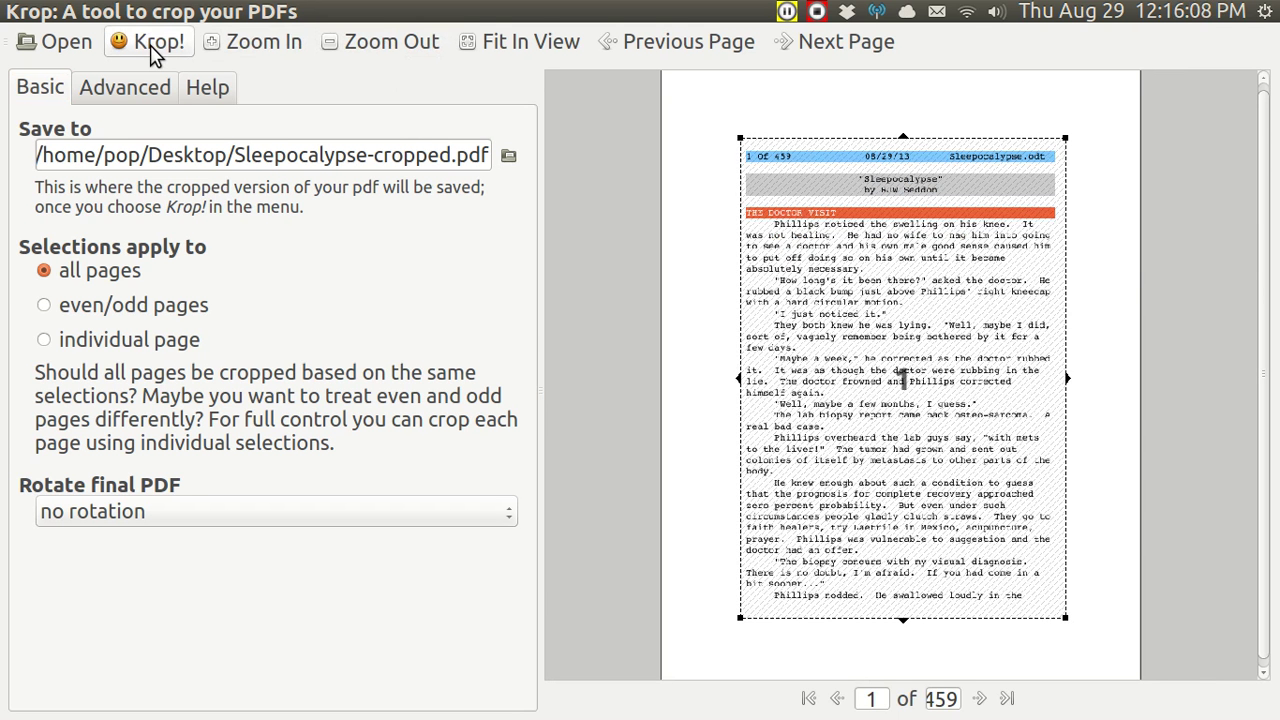
pyautogui.moveTo(14, 16)
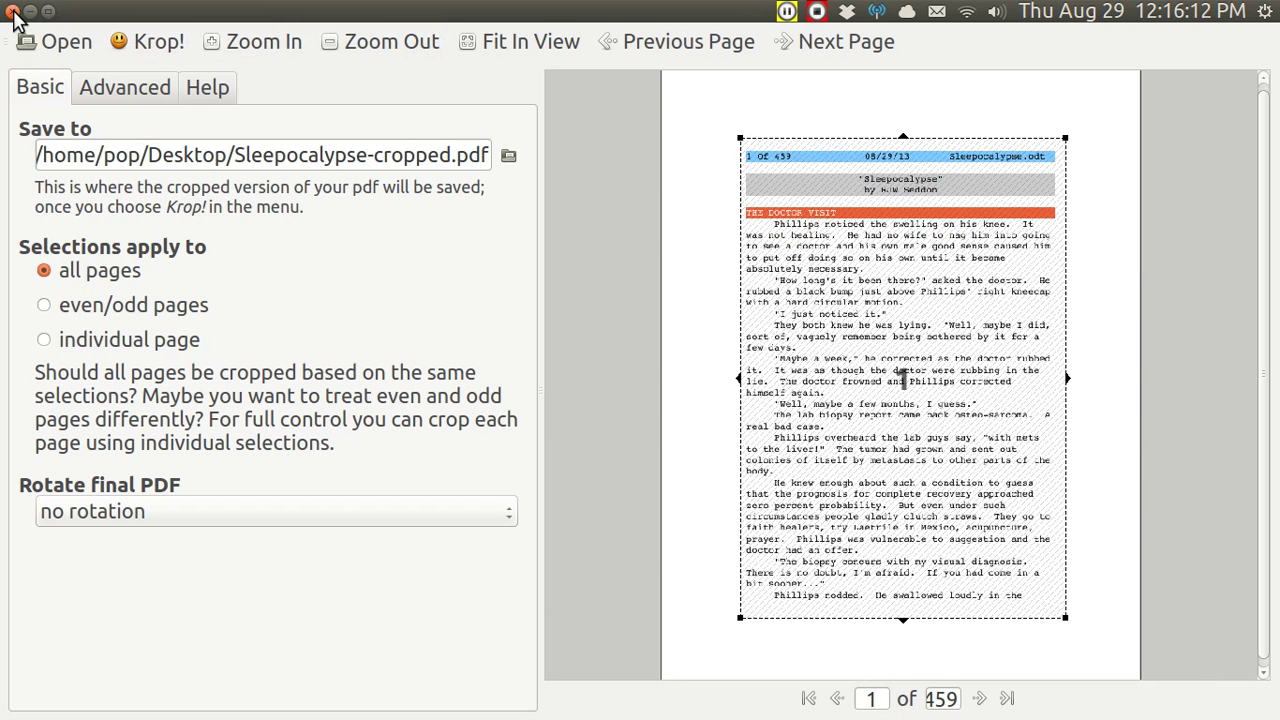
pyautogui.click(14, 12)
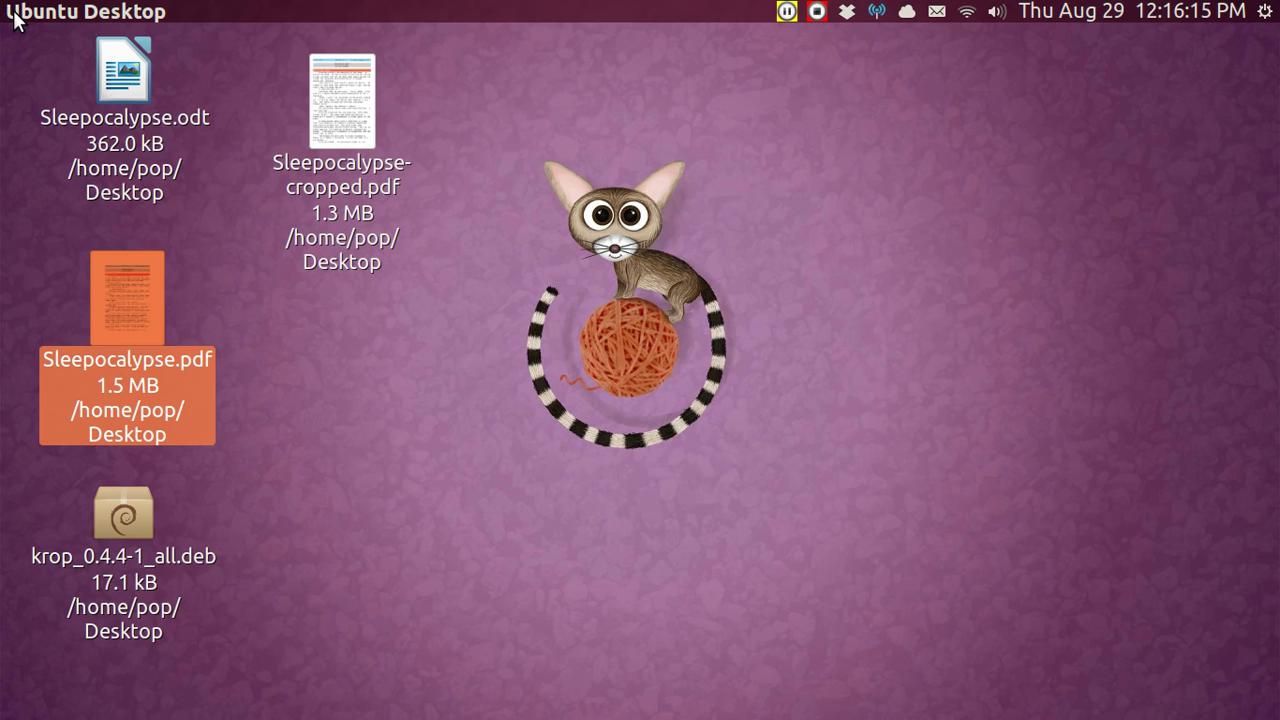
# Open Sleepocalypse-cropped.pdf from the desktop in Document Viewer and hide its thumbnail side pane
pyautogui.click(340, 114)
pyautogui.doubleClick(339, 110)
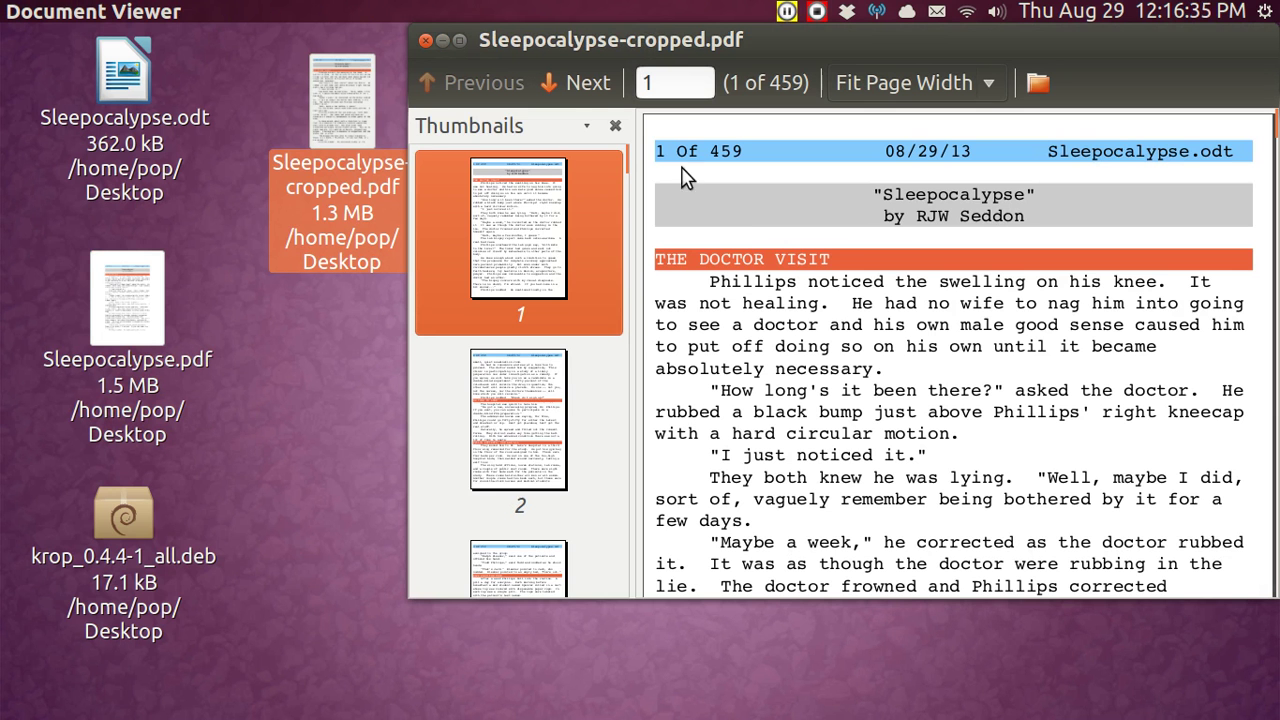
pyautogui.click(615, 127)
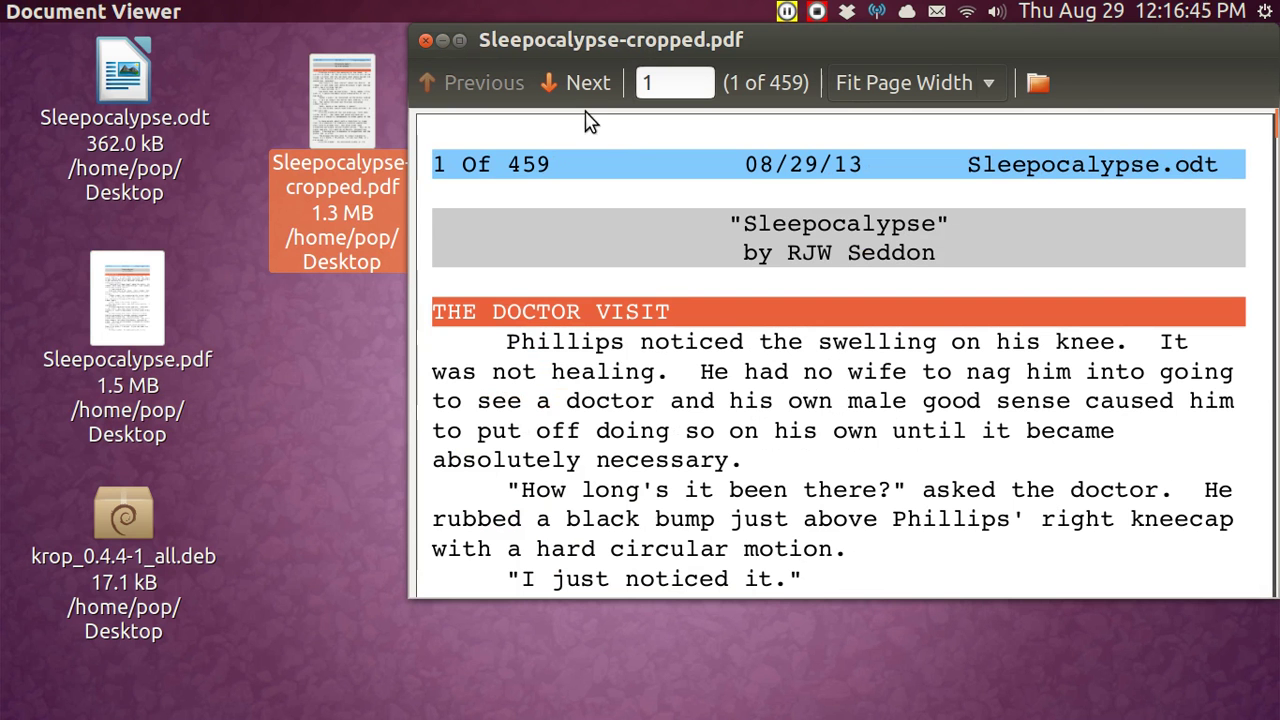
# Show the side pane with the page thumbnails of Sleepocalypse-cropped.pdf again
pyautogui.moveTo(474, 10)
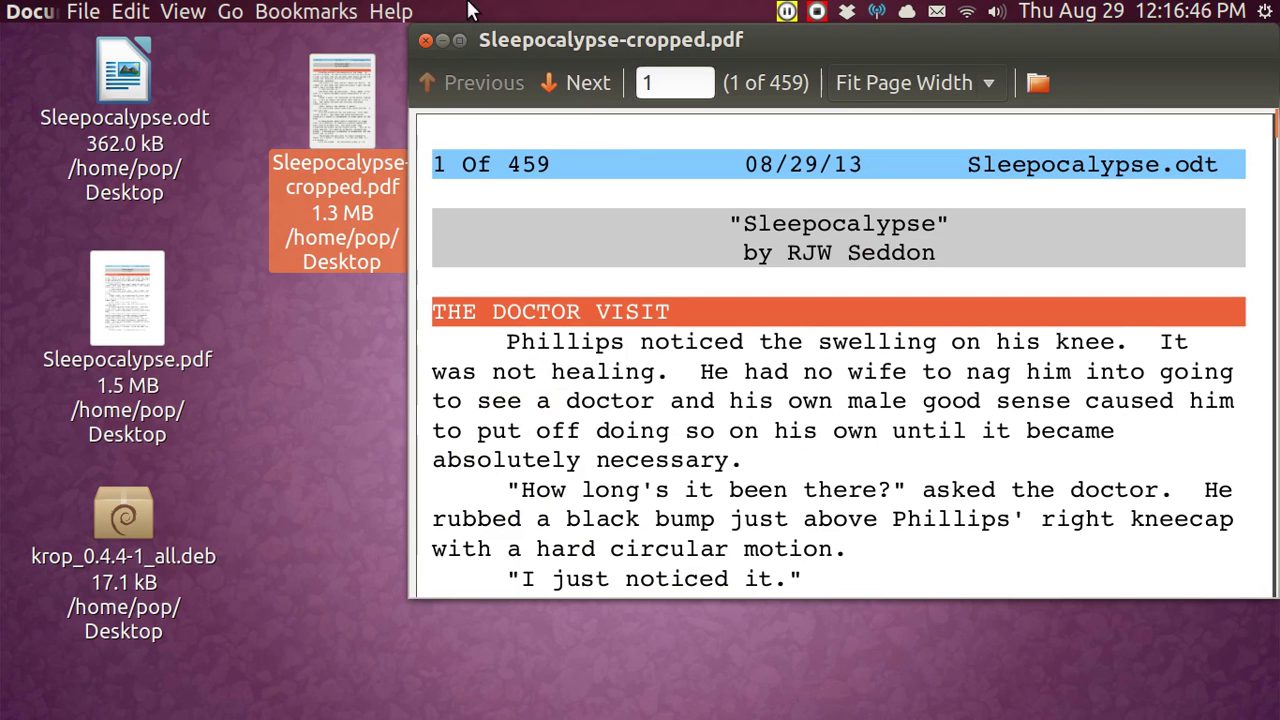
pyautogui.click(183, 12)
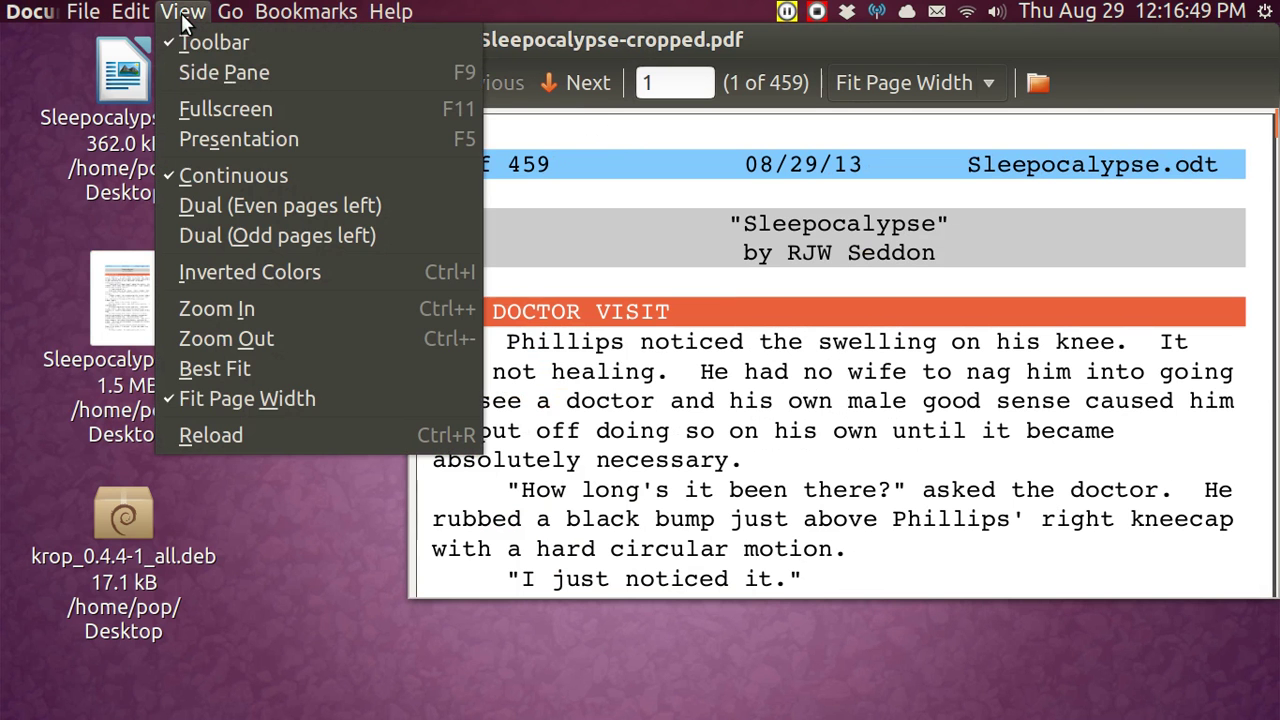
pyautogui.click(214, 76)
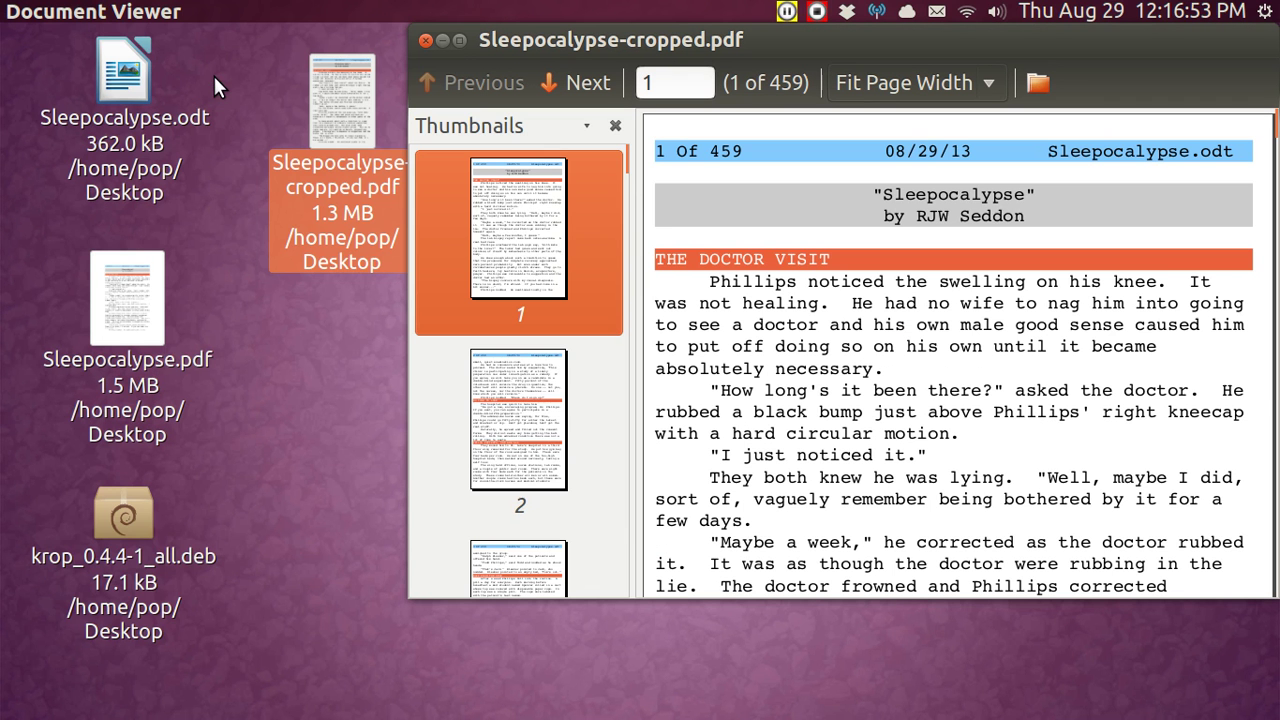